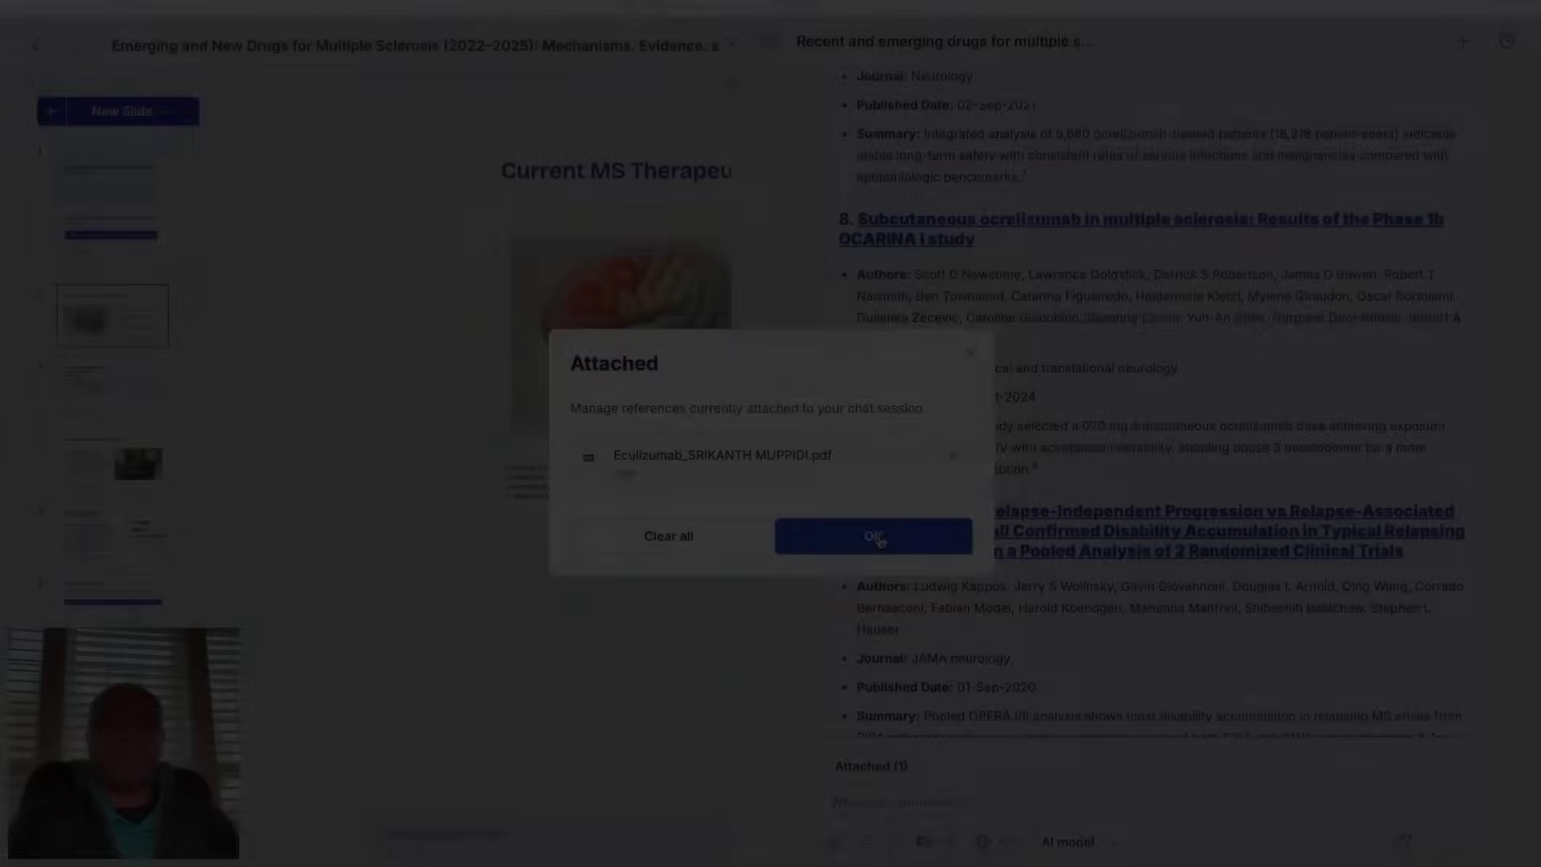
Step: Close the Attached references dialog and view the Ofatumumab: High-Efficacy First-Line slide
{"action": "left_click", "coordinate": [873, 536]}
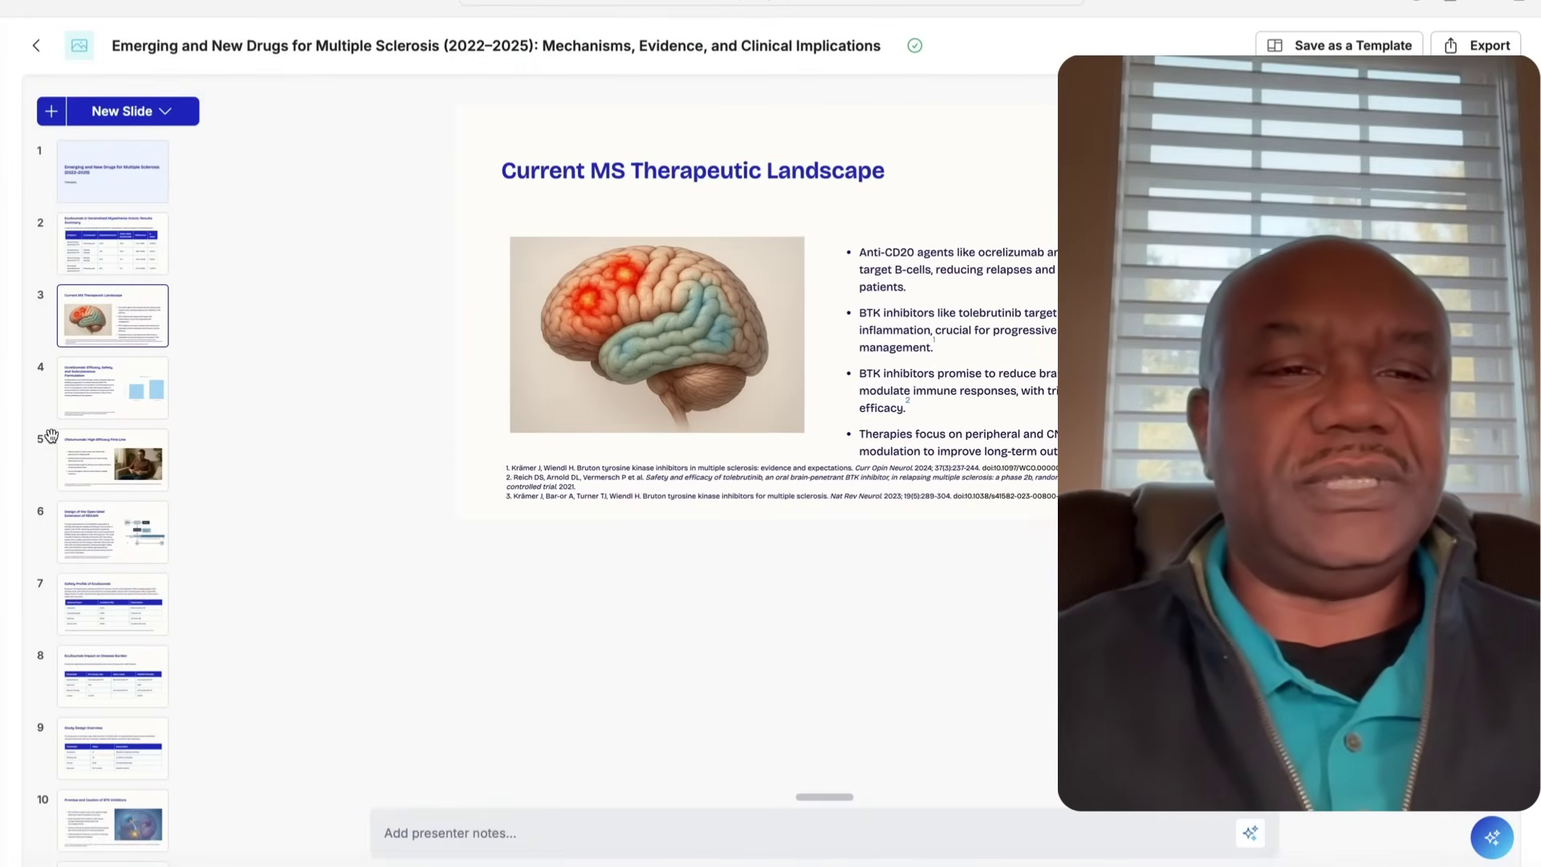
{"action": "left_click", "coordinate": [104, 479]}
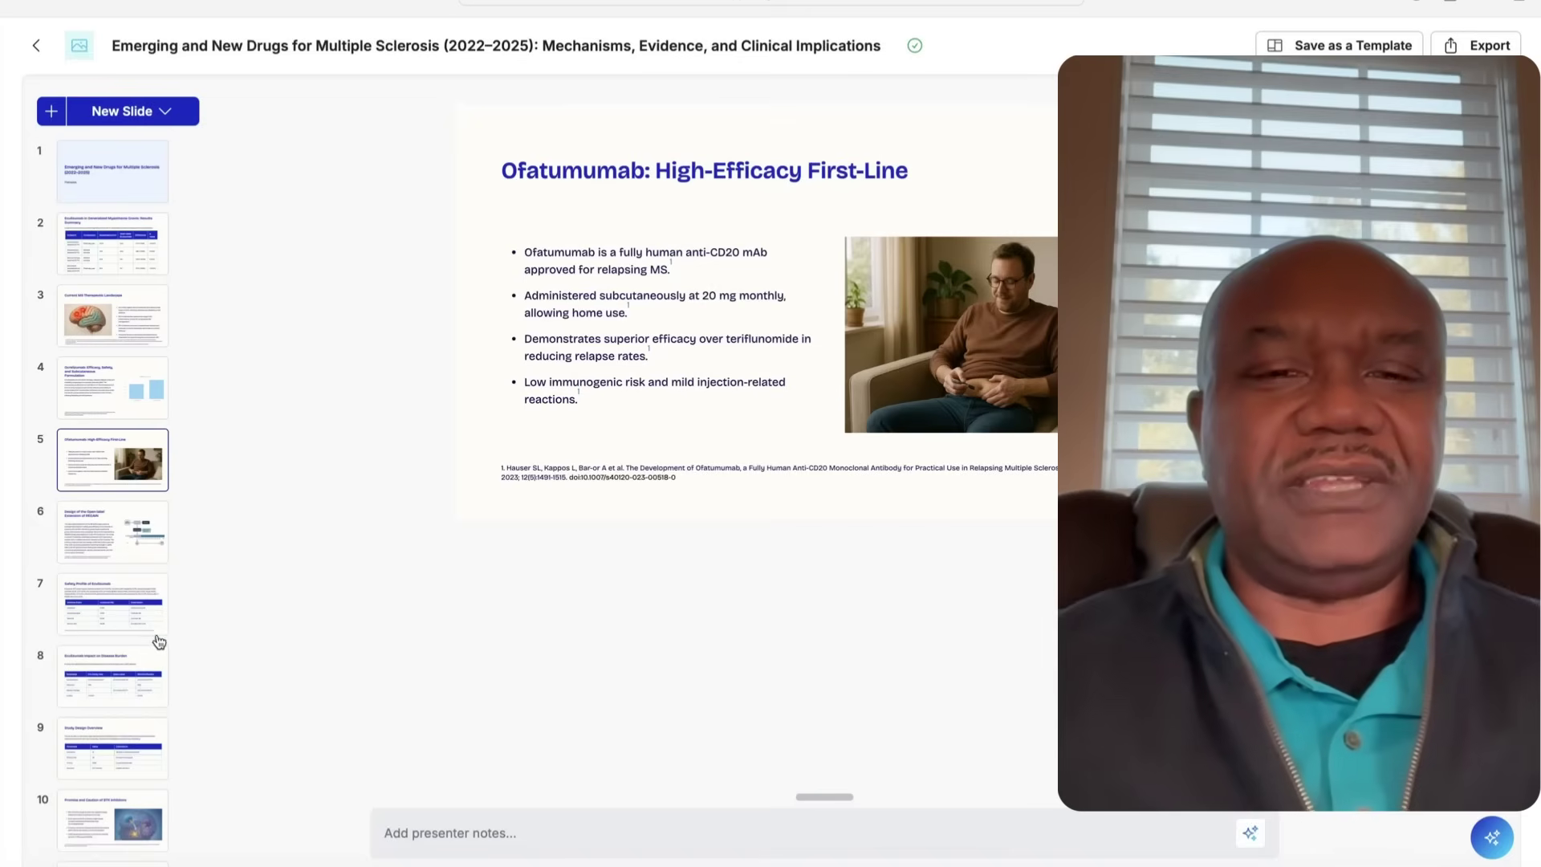
{"action": "scroll", "coordinate": [126, 636], "scroll_direction": "down", "scroll_amount": 2}
Step: View slide 10, then attach the four checked Juxtapid PDFs to the new presentation chat
{"action": "left_click", "coordinate": [108, 669]}
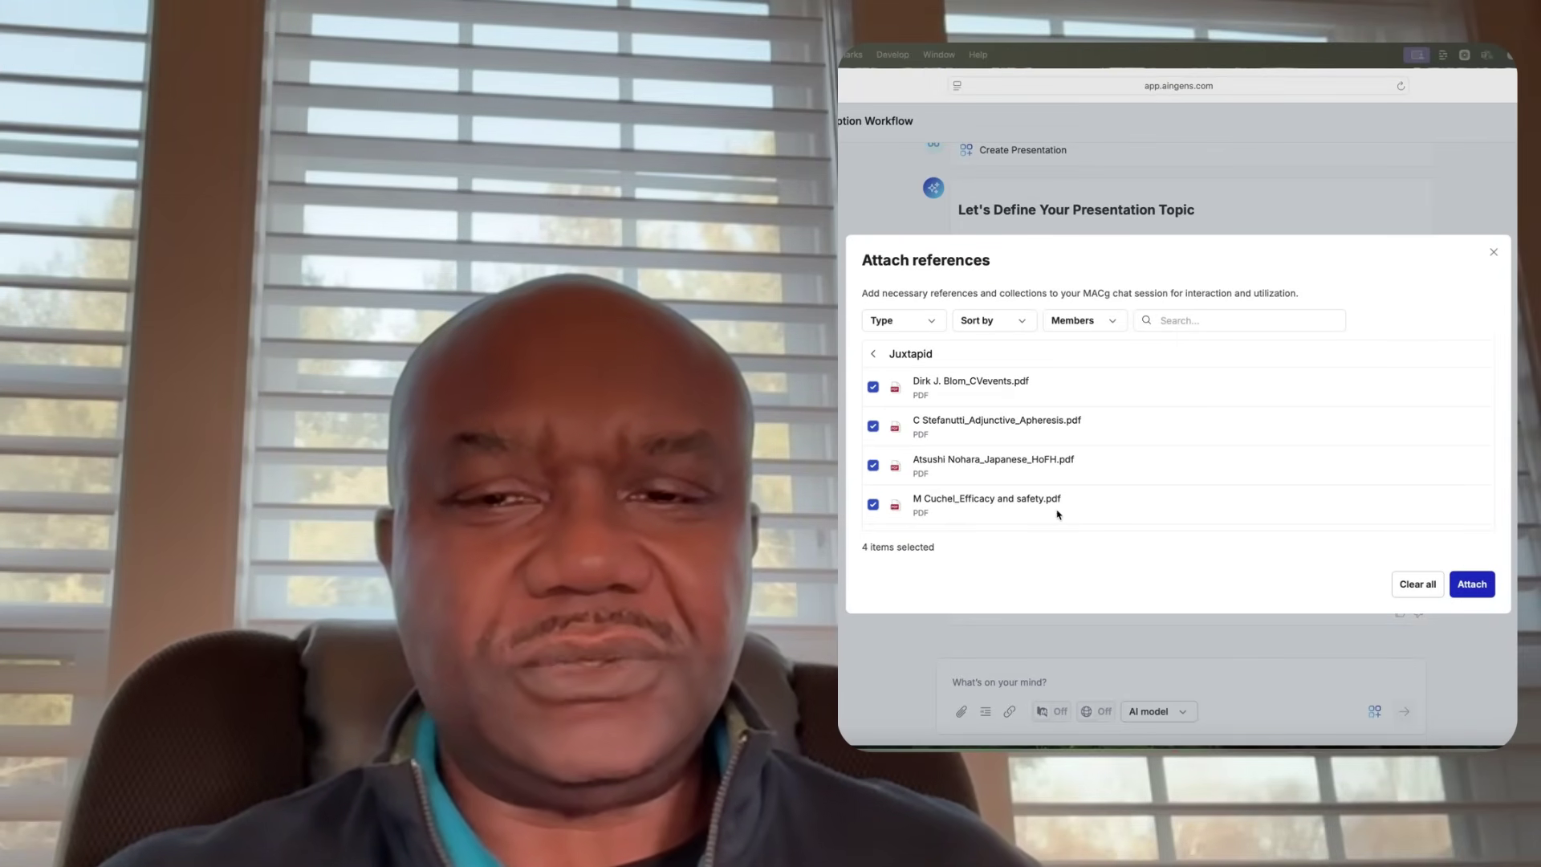
{"action": "left_click", "coordinate": [1472, 584]}
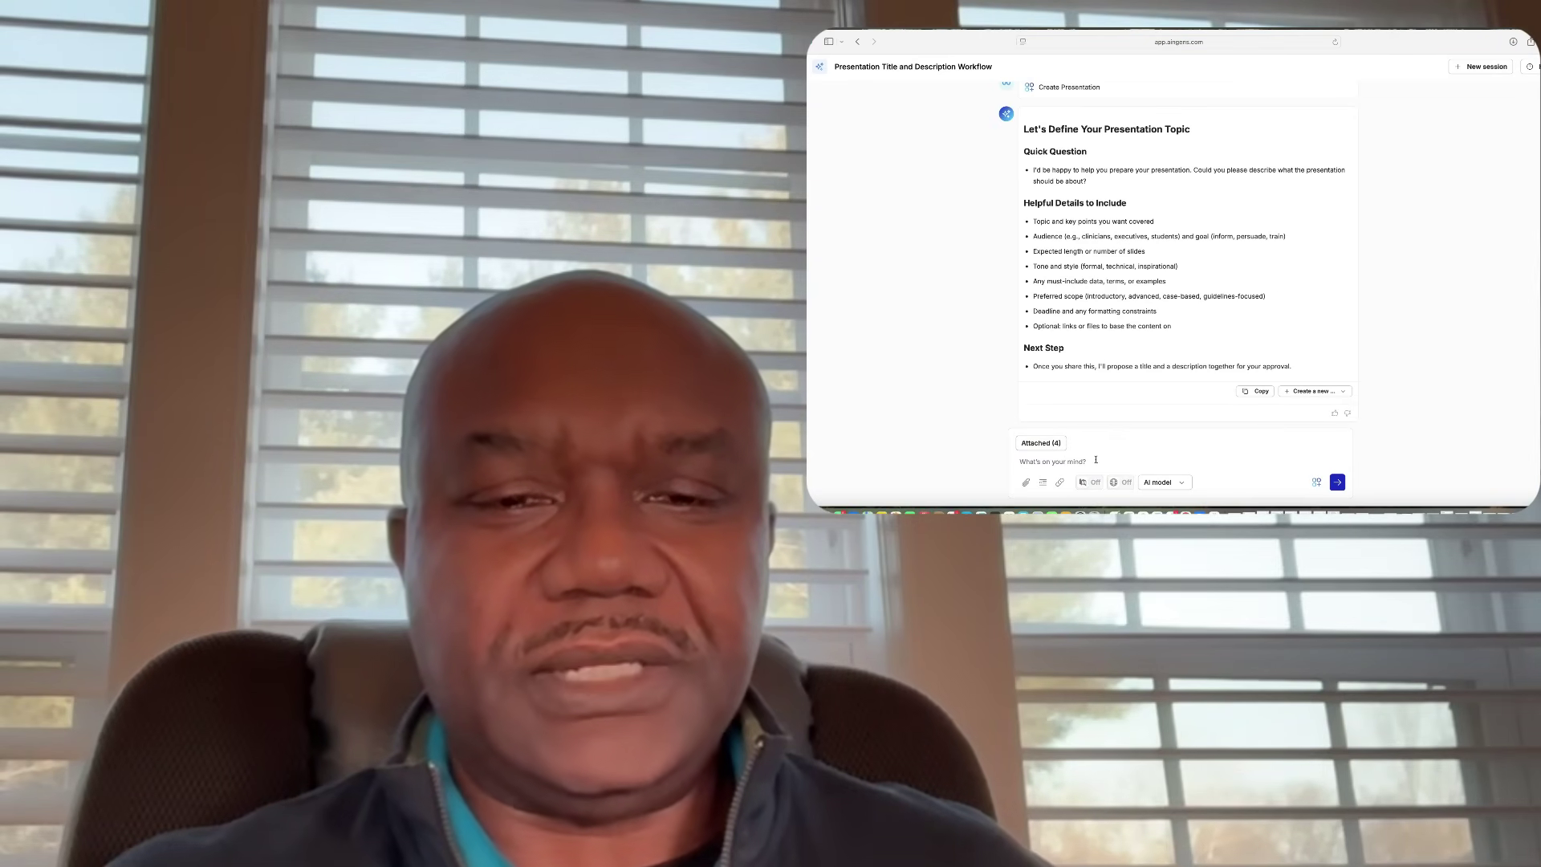
Step: Paste the lomitapide-for-HoFH presentation focus description into the chat and send it
{"action": "type", "text": "The focus of the presentation is a review of the efficacy and safety lomitapide for HoFH."}
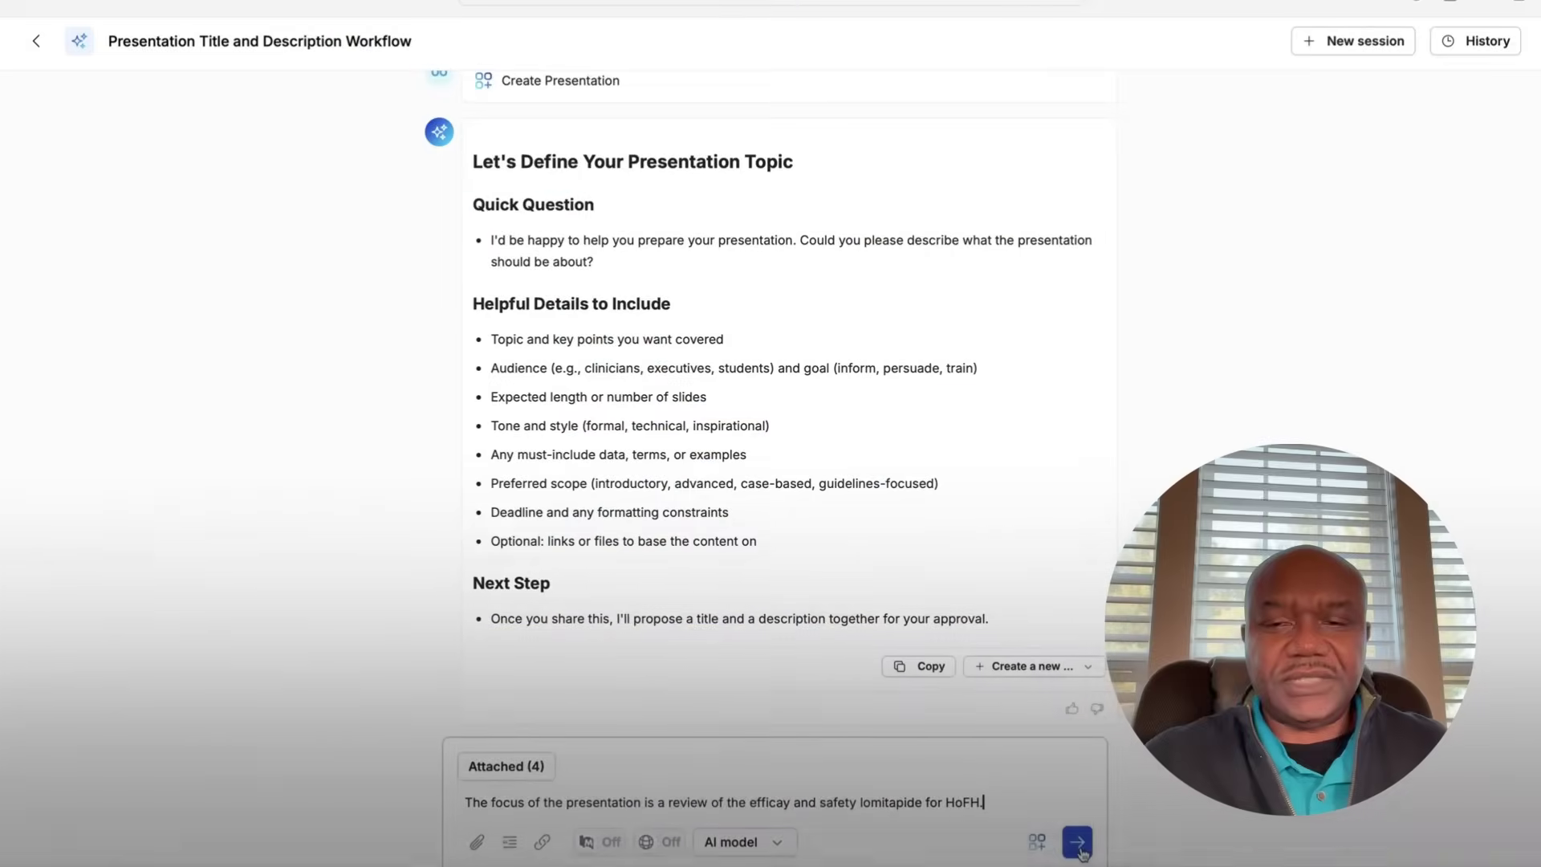
{"action": "left_click", "coordinate": [1519, 823]}
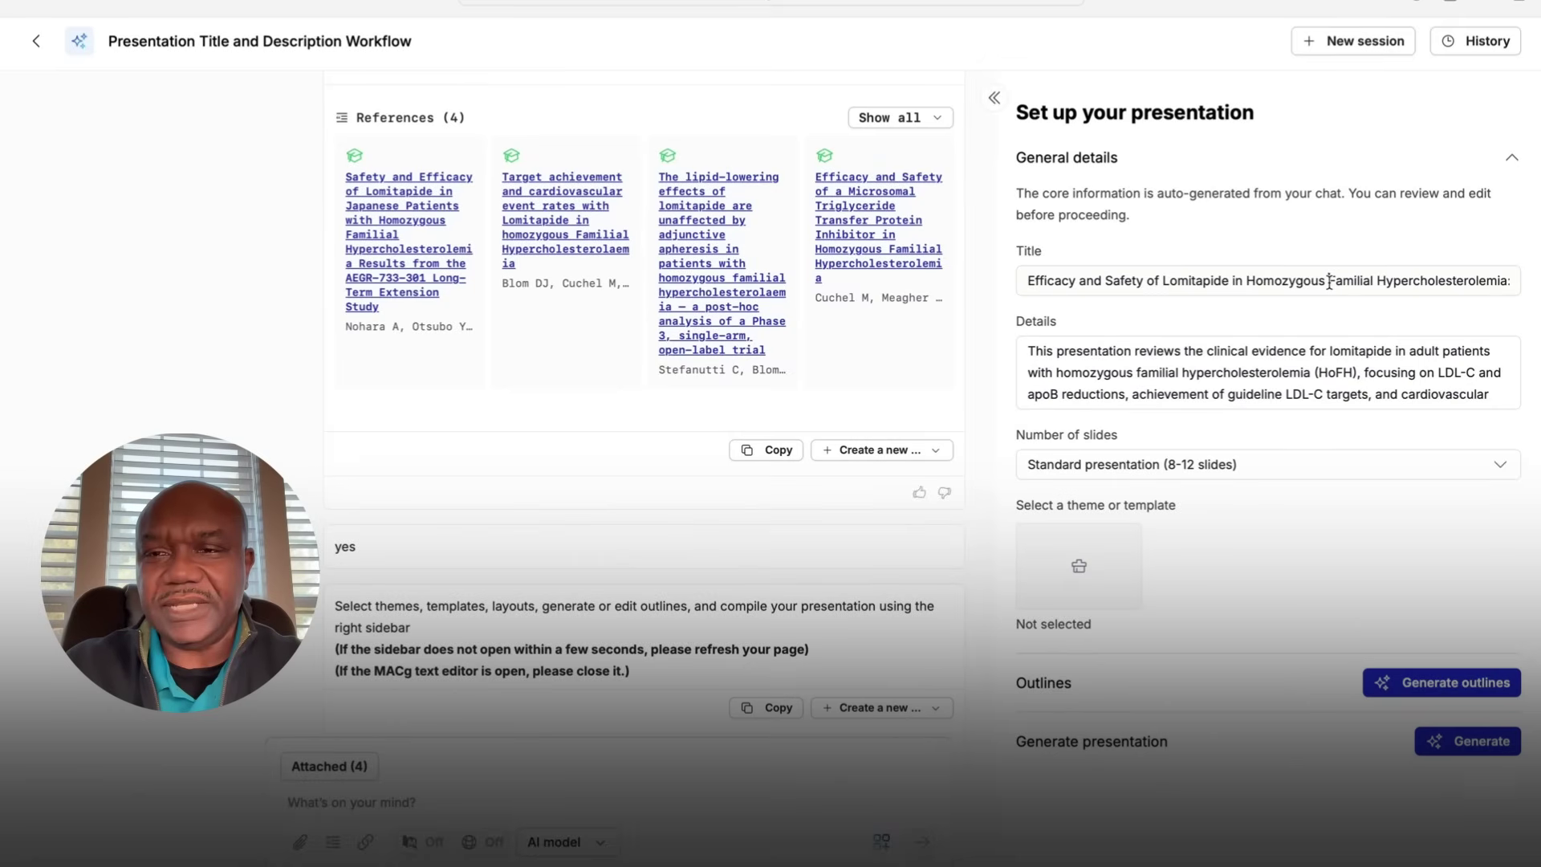
Step: Review the generated title and details, then apply the seventh, pale blue theme
{"action": "left_click", "coordinate": [1330, 281]}
{"action": "left_click", "coordinate": [1325, 379]}
{"action": "scroll", "coordinate": [1325, 381], "scroll_direction": "down", "scroll_amount": 5}
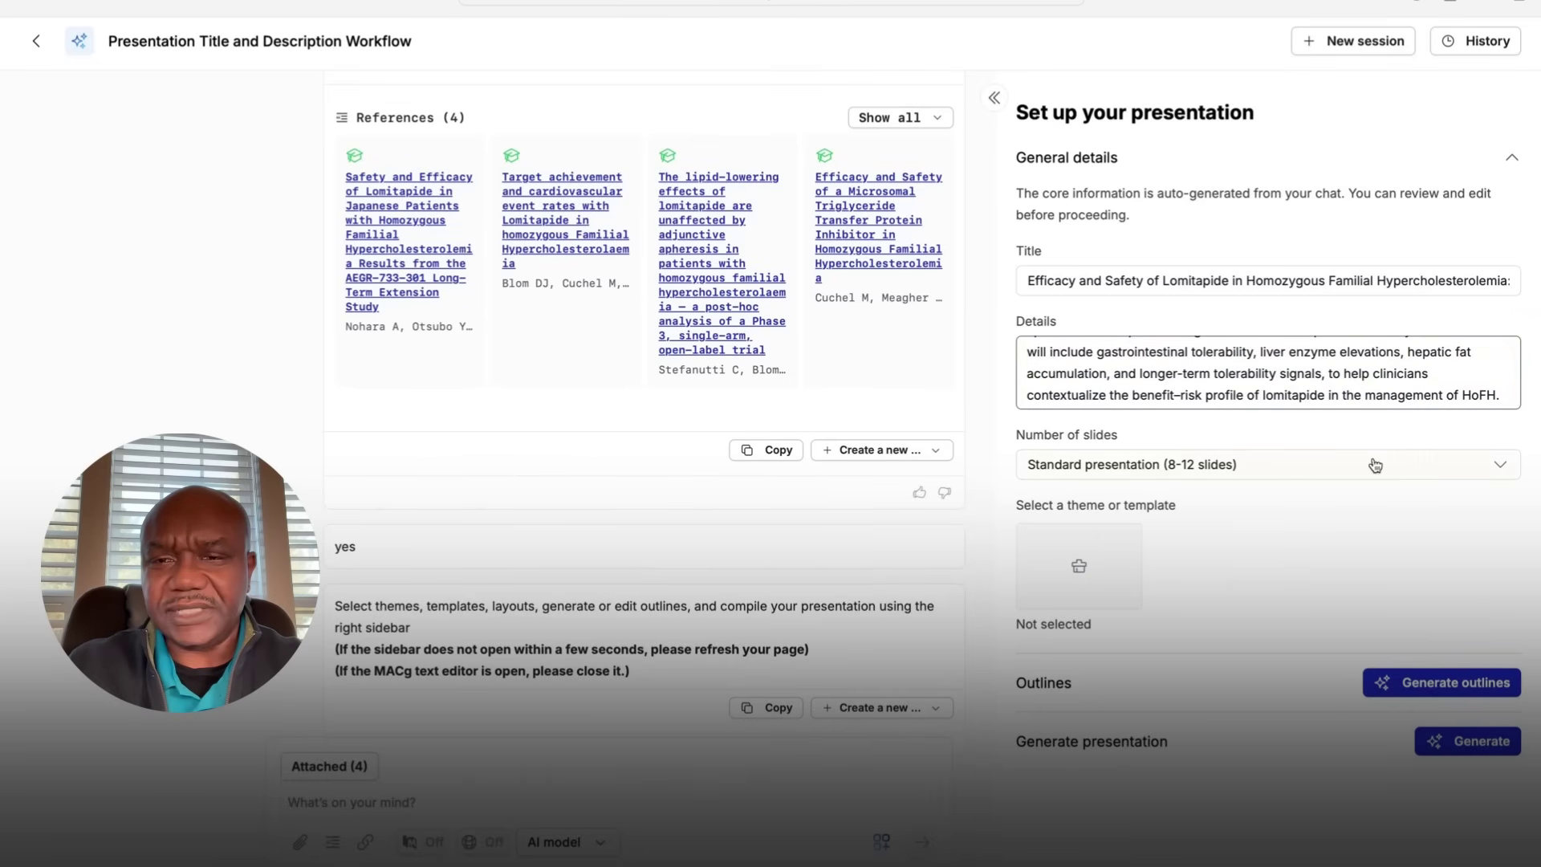
{"action": "left_click", "coordinate": [1081, 564]}
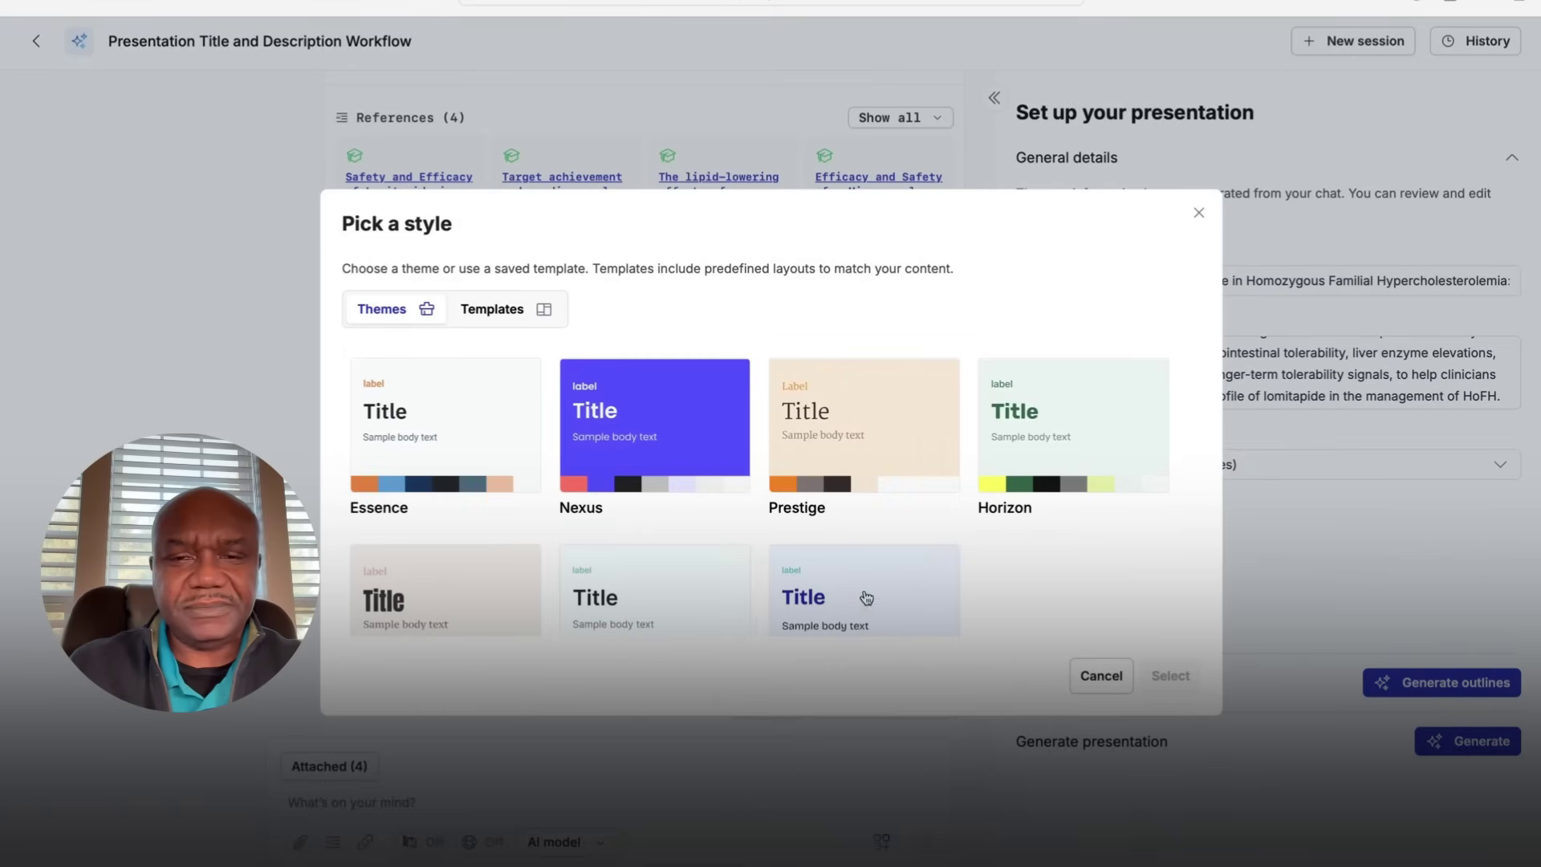
{"action": "left_click", "coordinate": [827, 586]}
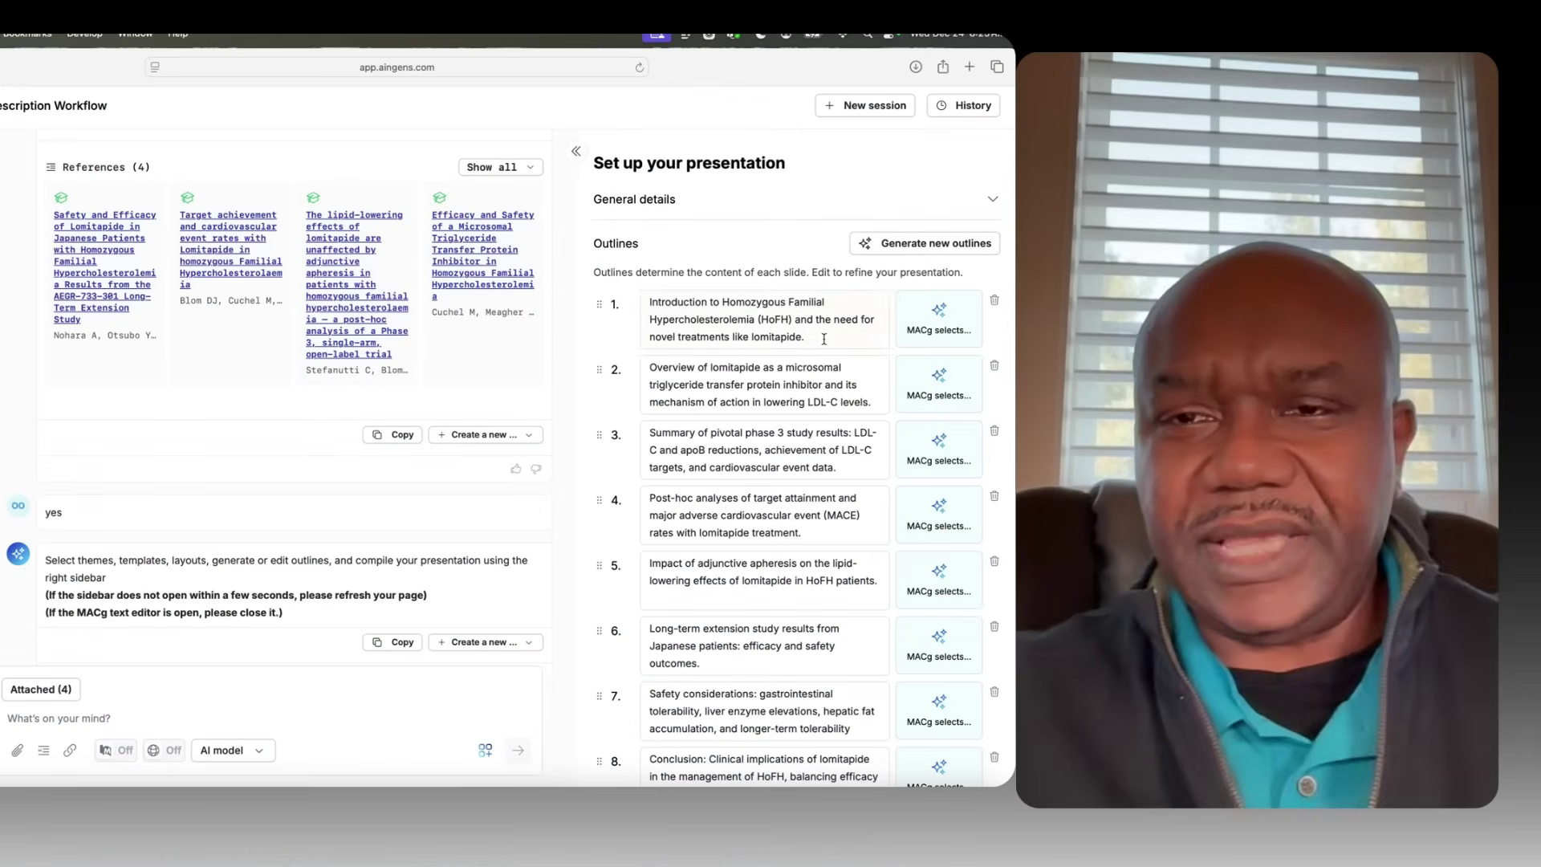
{"action": "left_click", "coordinate": [824, 339]}
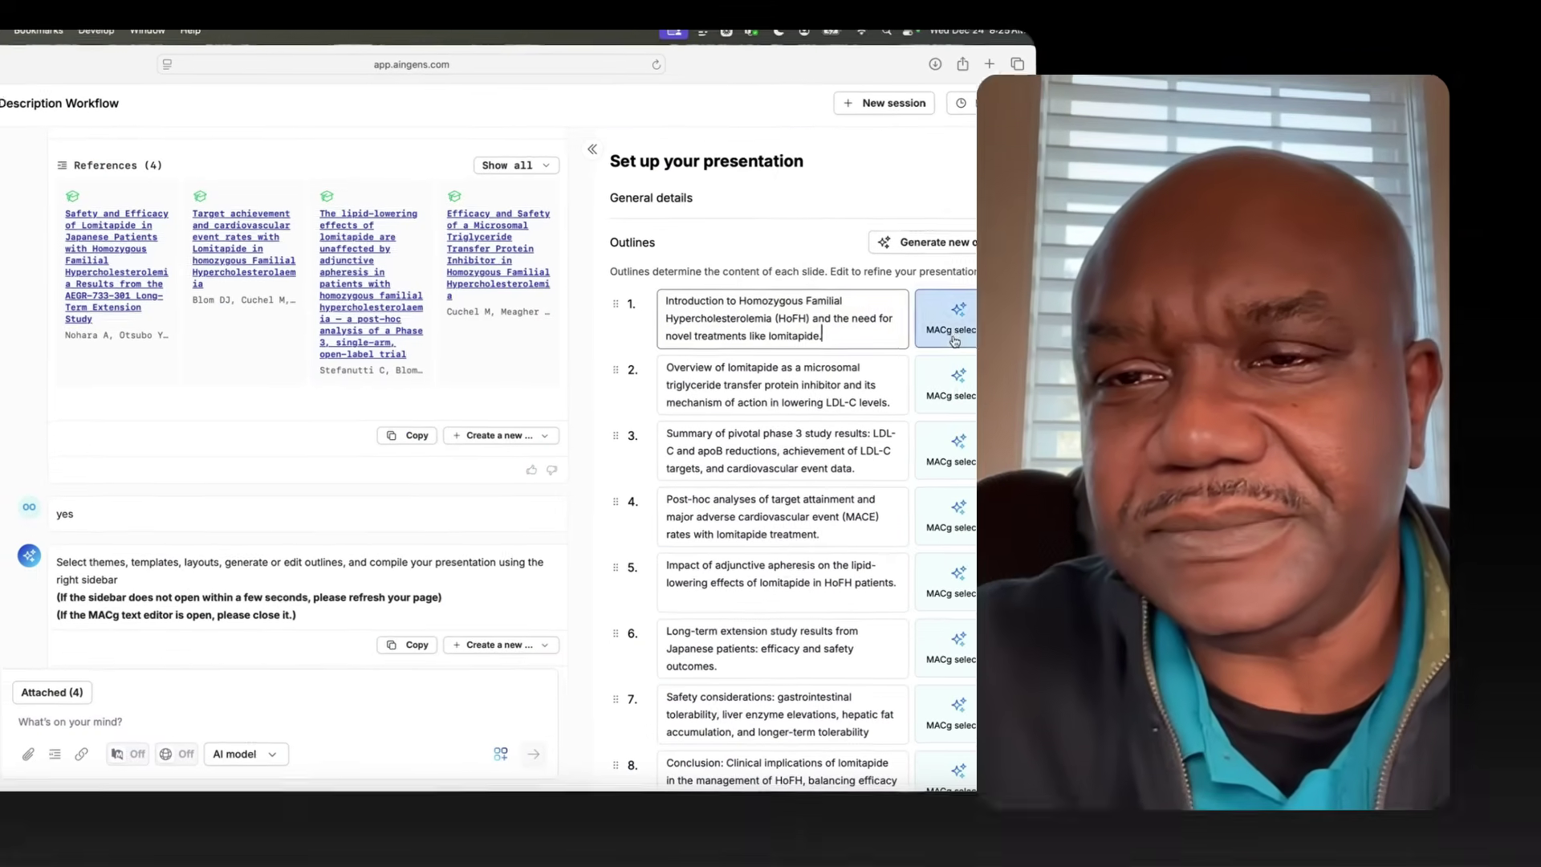
Step: Add a drug-interactions outline item above the conclusion and generate the nine-item presentation
{"action": "left_click", "coordinate": [903, 382]}
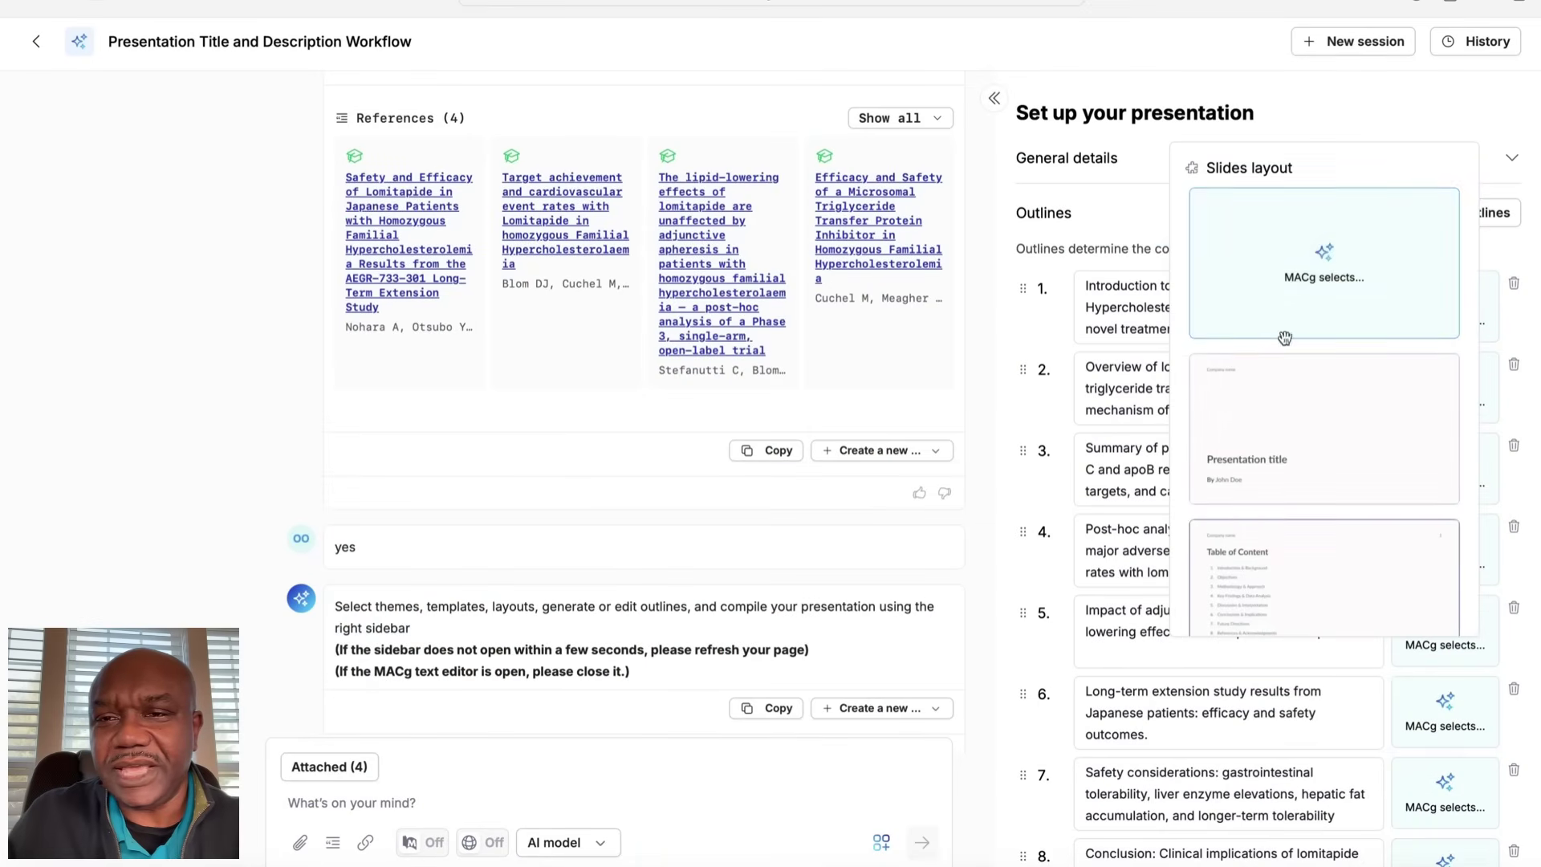
{"action": "left_click", "coordinate": [1139, 230]}
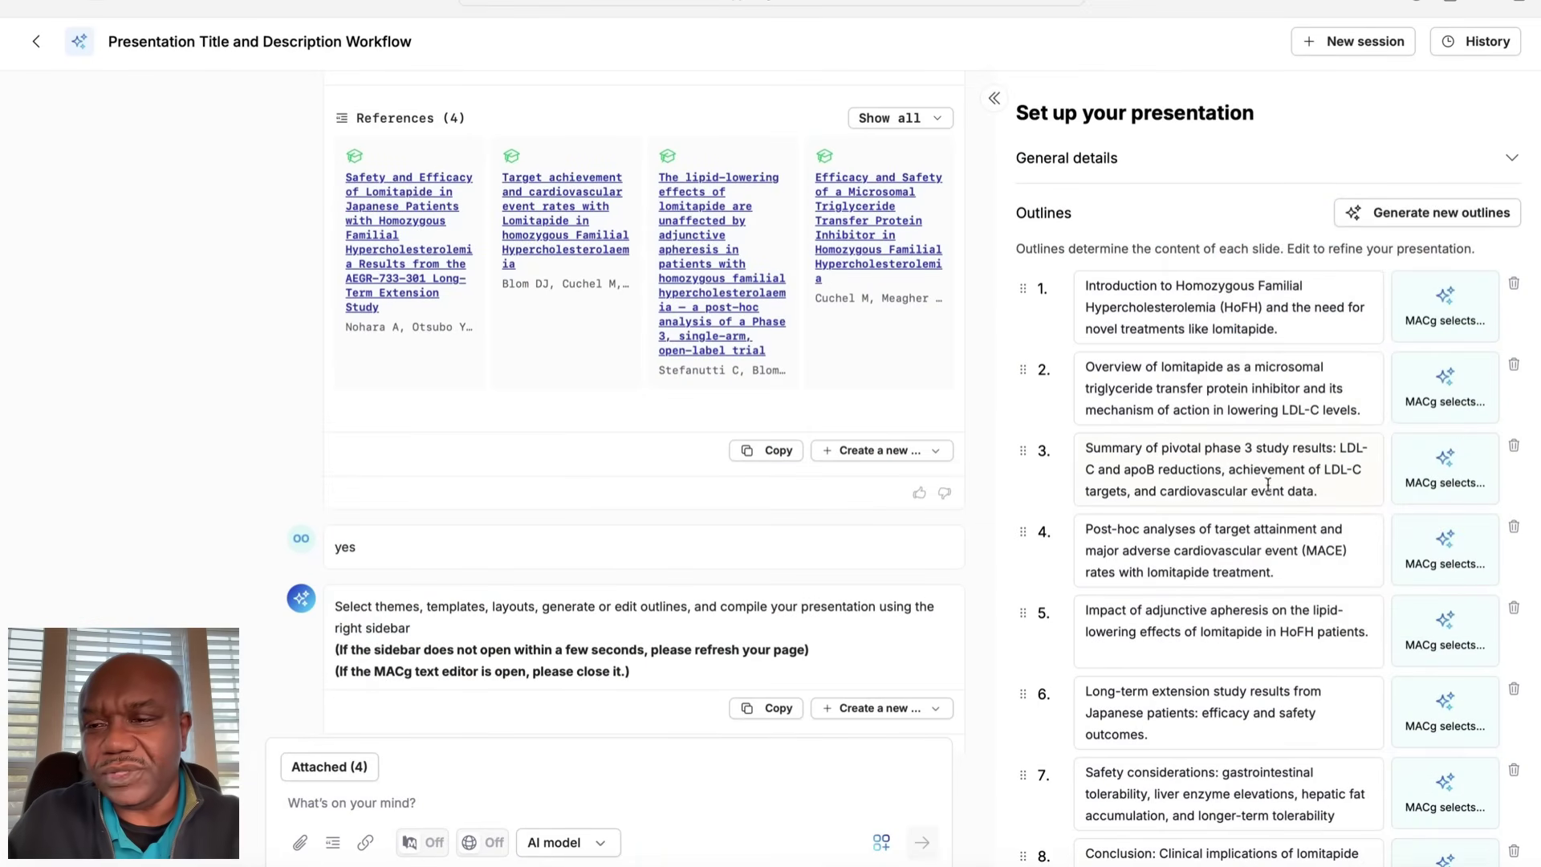
{"action": "scroll", "coordinate": [1266, 486], "scroll_direction": "down", "scroll_amount": 1}
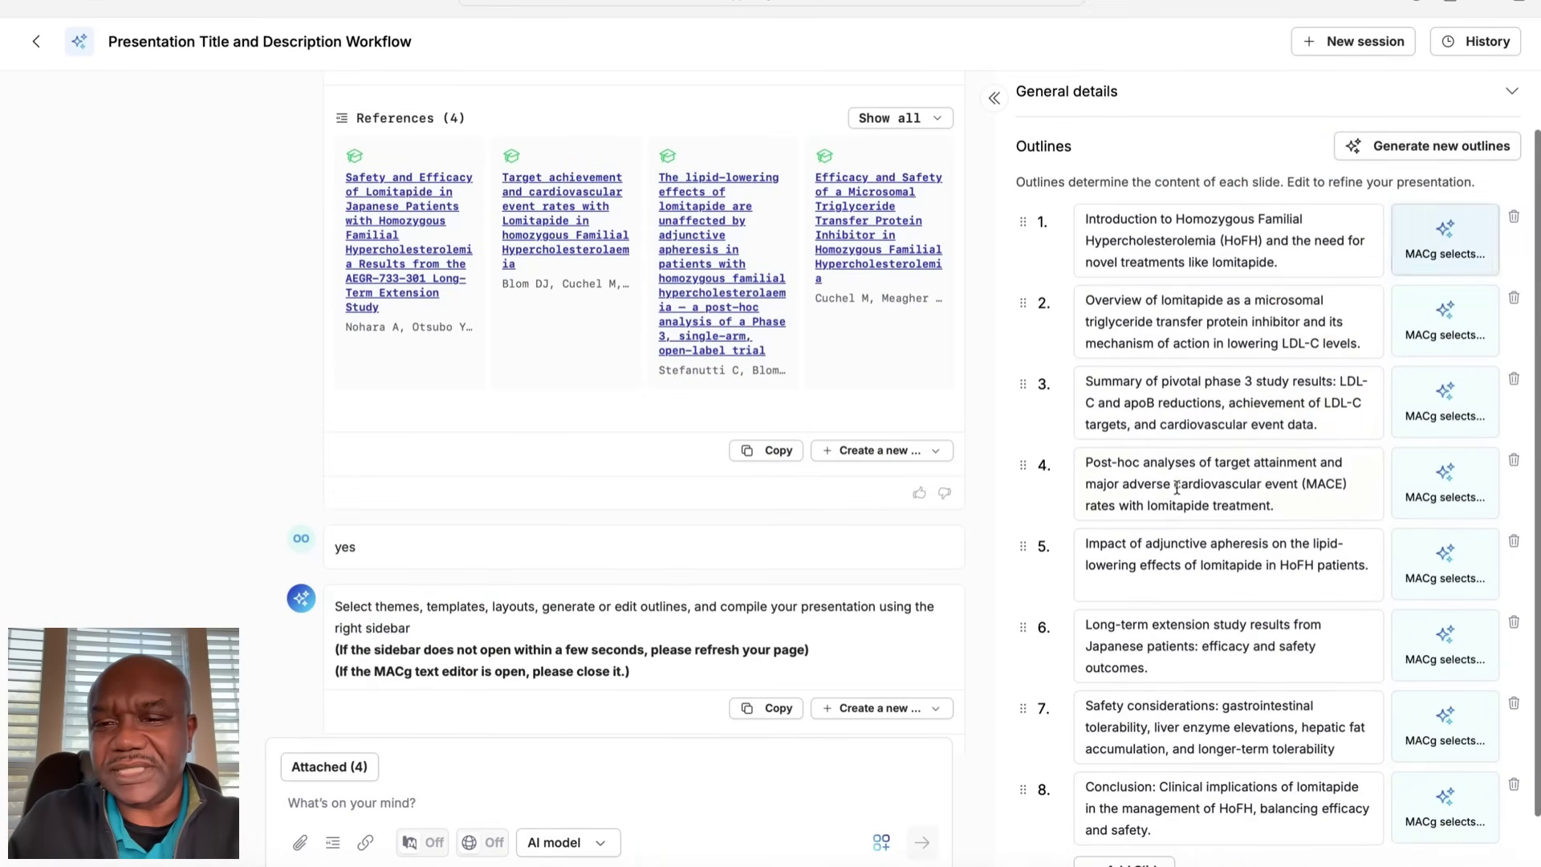
{"action": "scroll", "coordinate": [1183, 479], "scroll_direction": "down", "scroll_amount": 3}
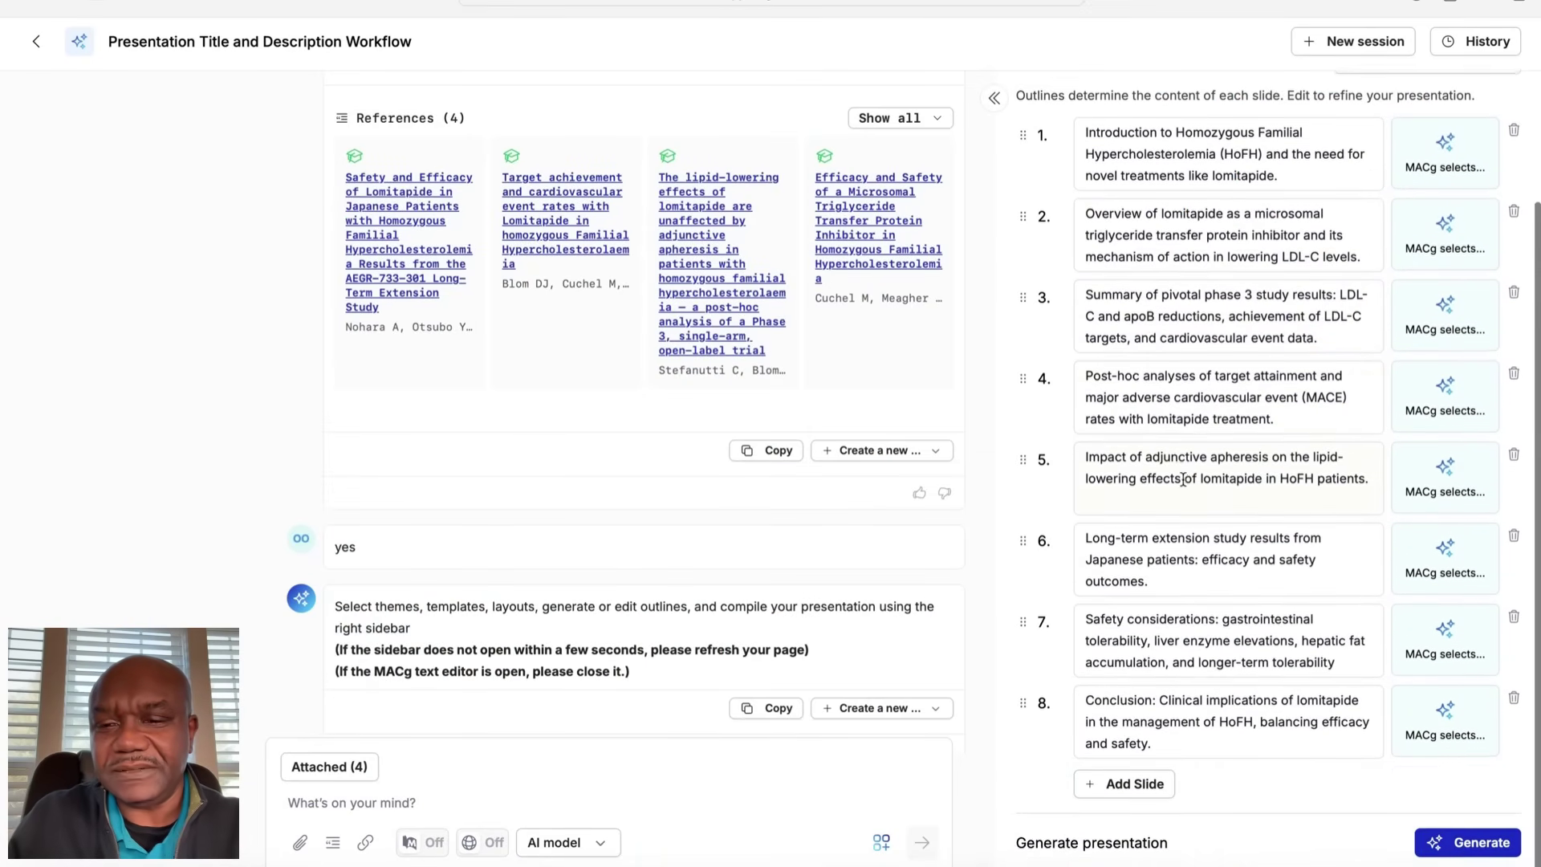
{"action": "left_click", "coordinate": [1134, 786]}
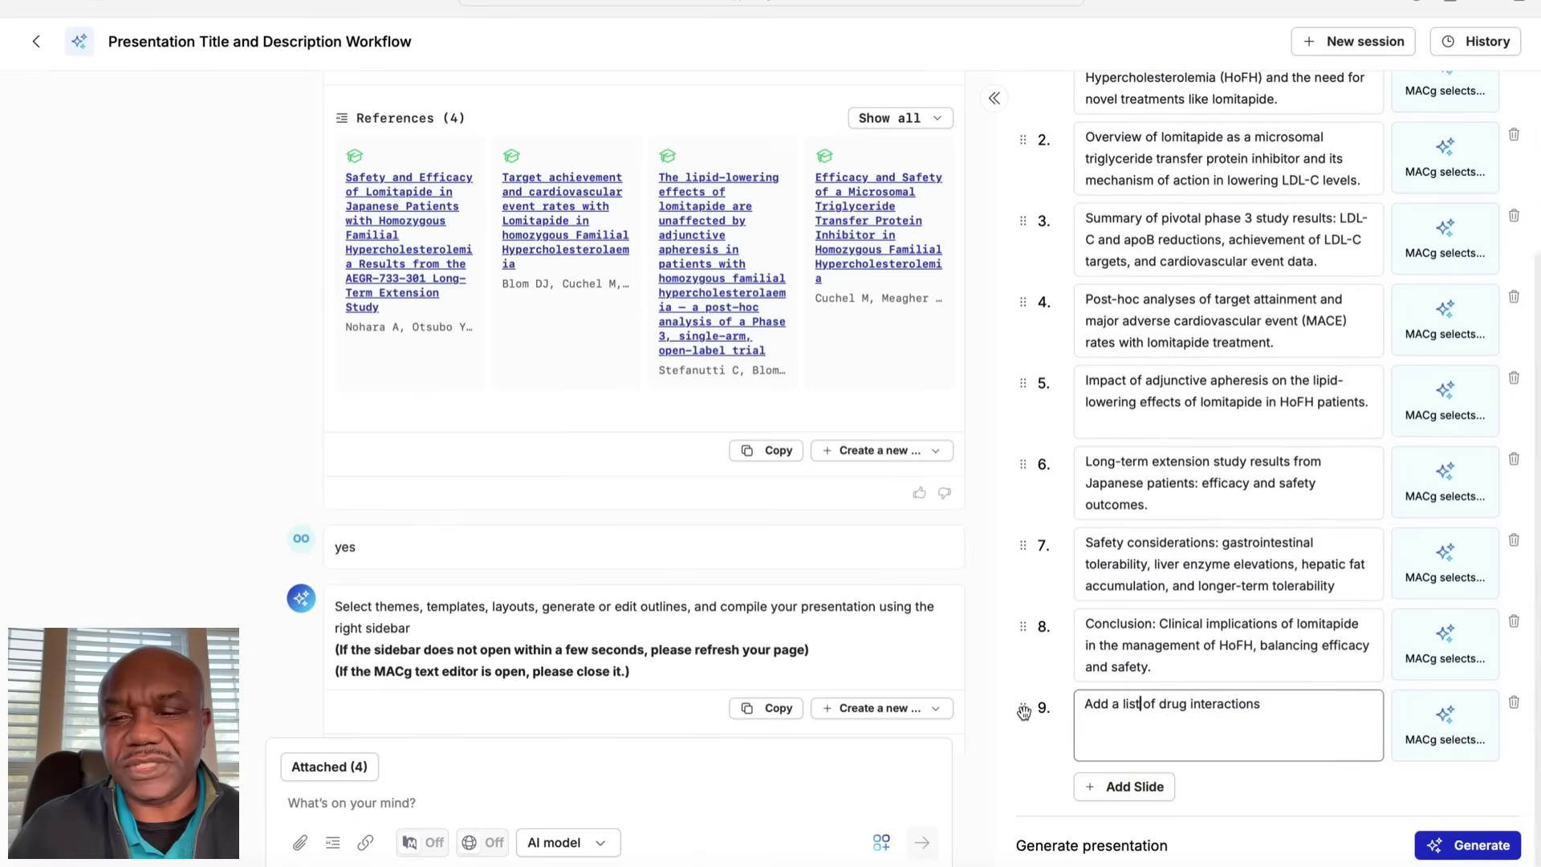
{"action": "left_click_drag", "start_coordinate": [1024, 711], "coordinate": [1114, 647]}
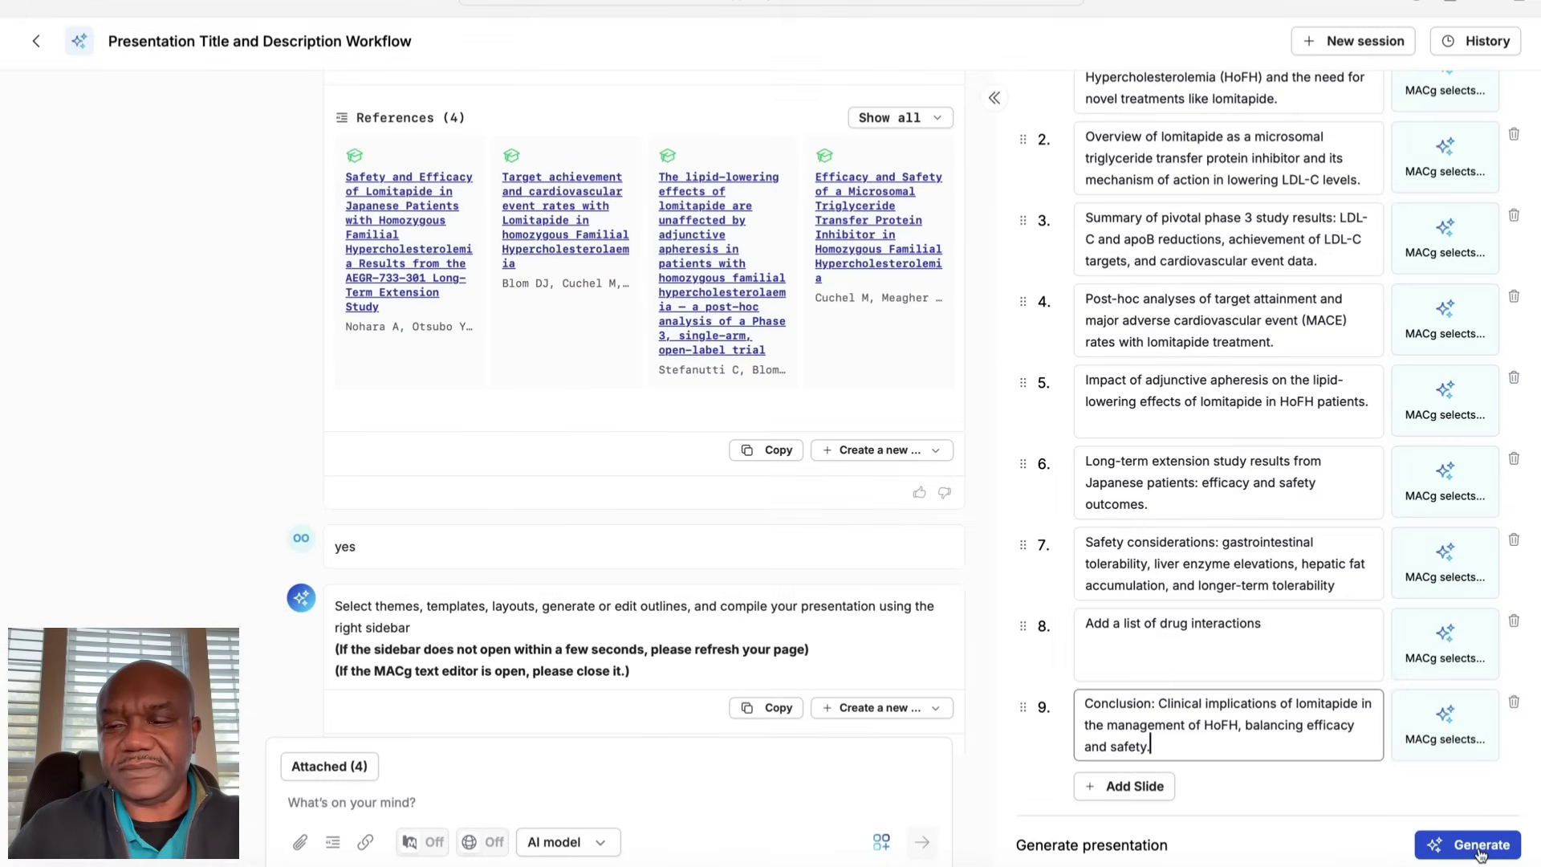
{"action": "left_click", "coordinate": [1479, 849]}
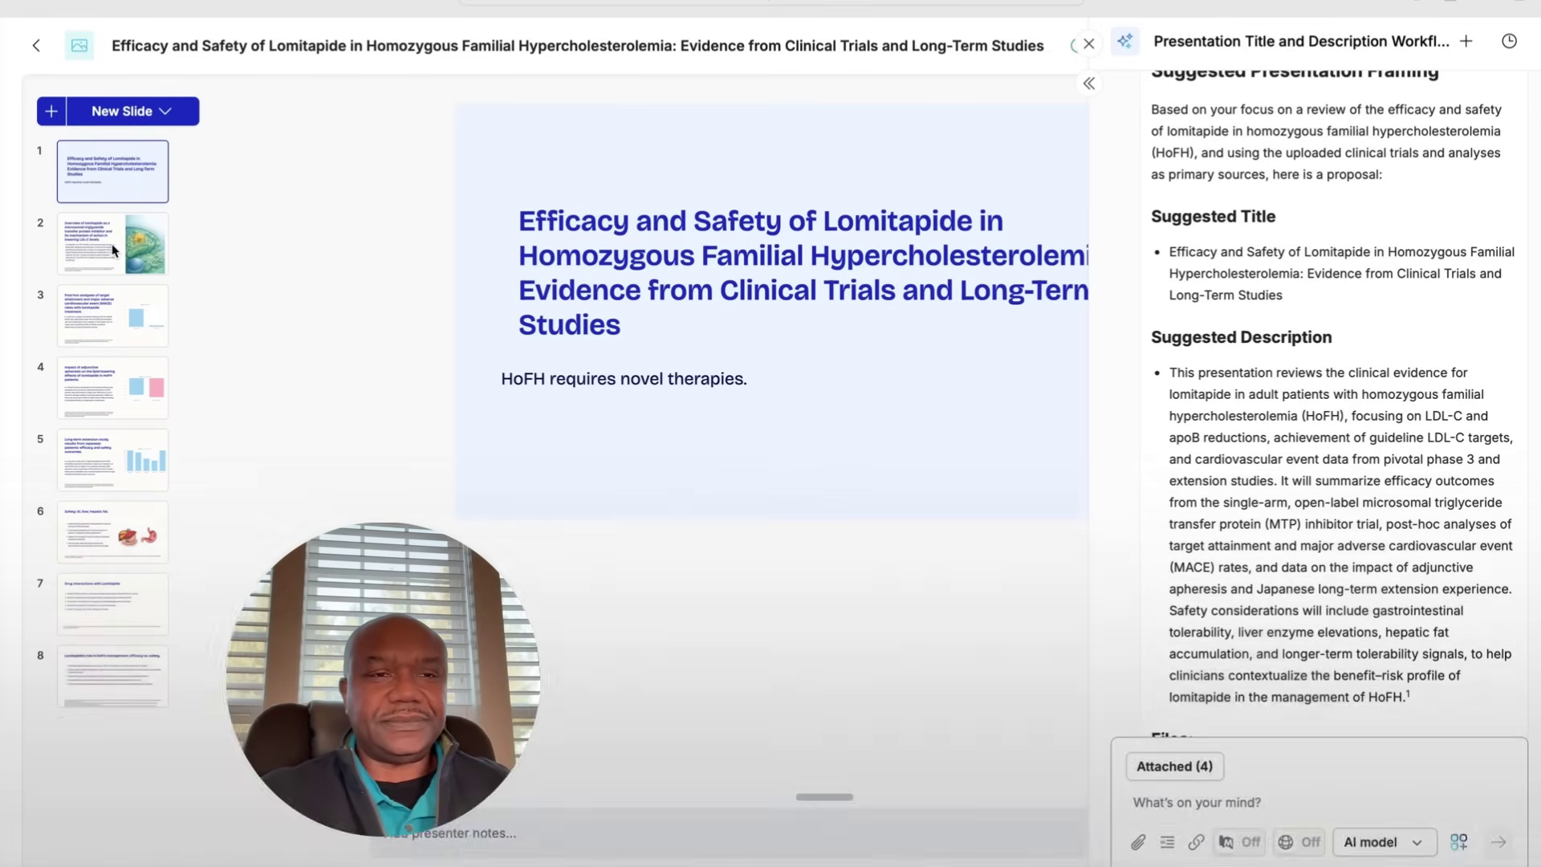
Step: Review the mechanism of action, Japanese extension study chart and GI/liver safety slides
{"action": "left_click", "coordinate": [112, 244]}
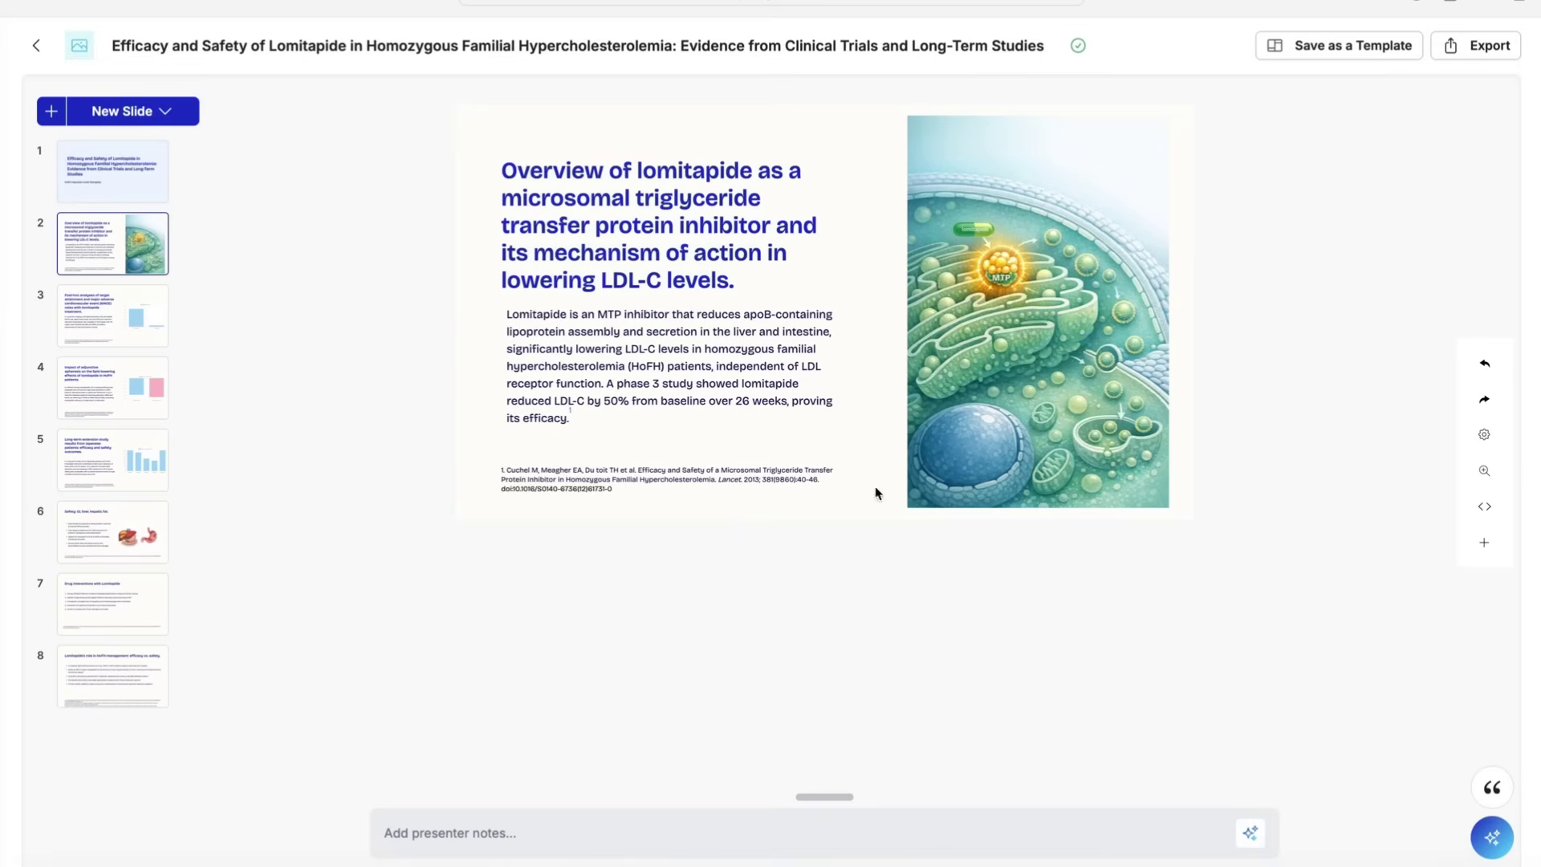
{"action": "left_click", "coordinate": [126, 465]}
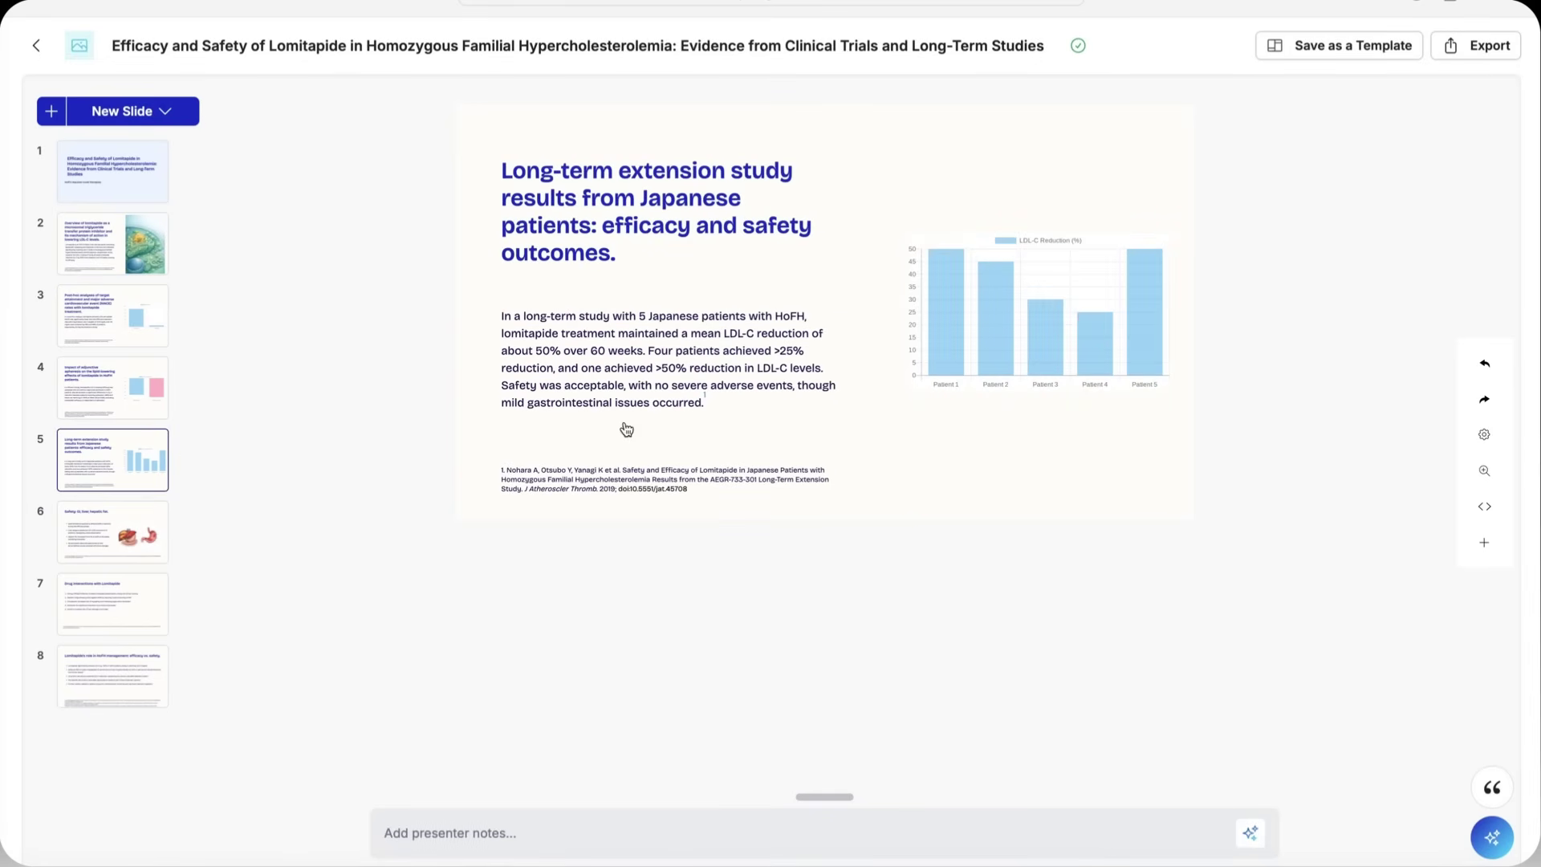
{"action": "left_click", "coordinate": [133, 541]}
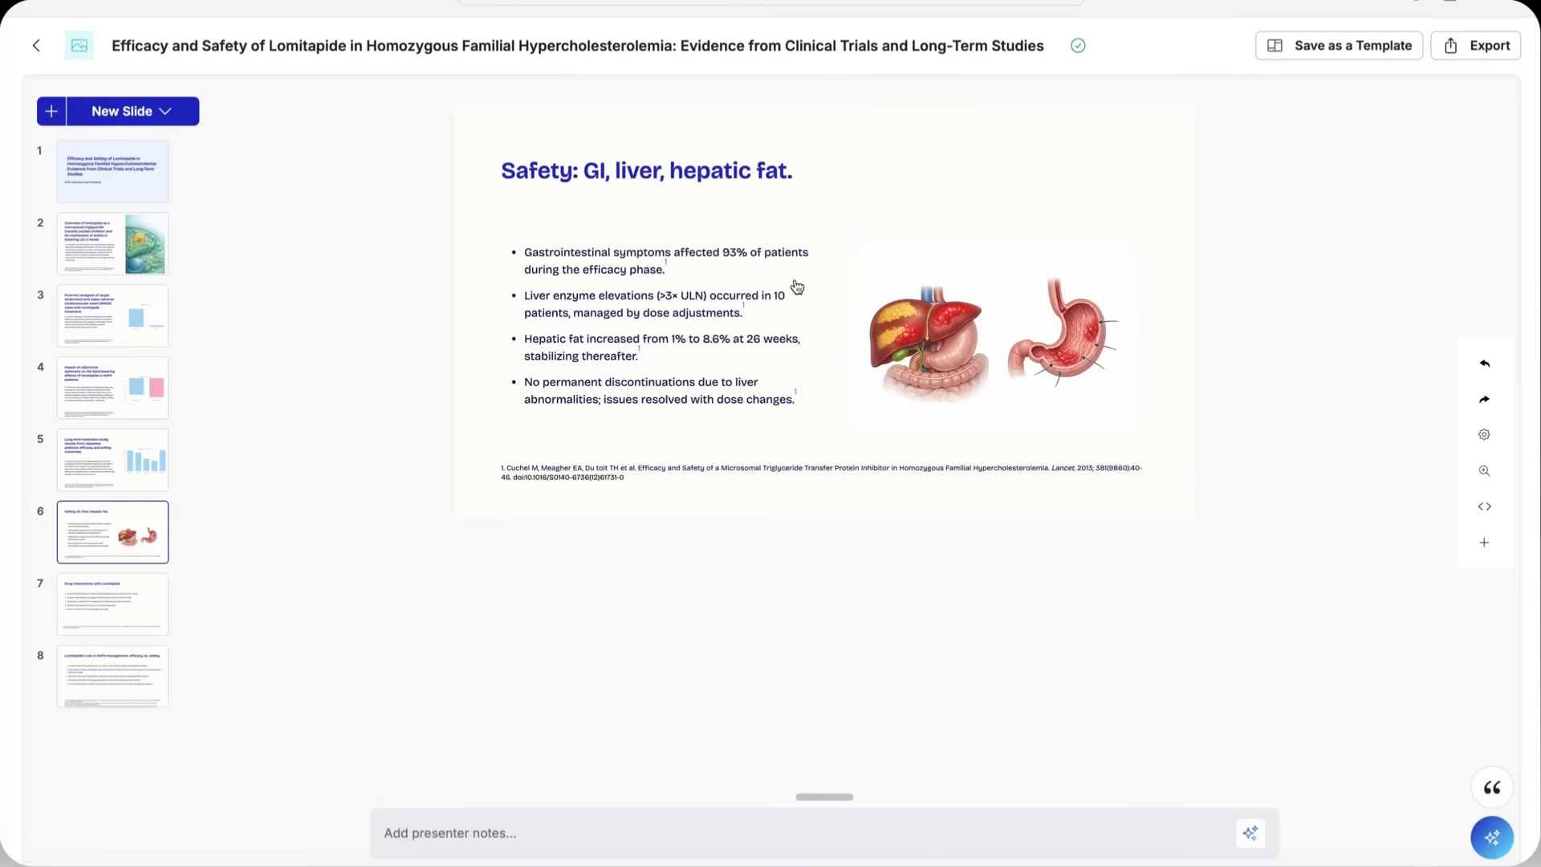
Step: Nudge slide 2's title down and right and fix the 'phase 3 study' spacing in the body
{"action": "left_click", "coordinate": [127, 609]}
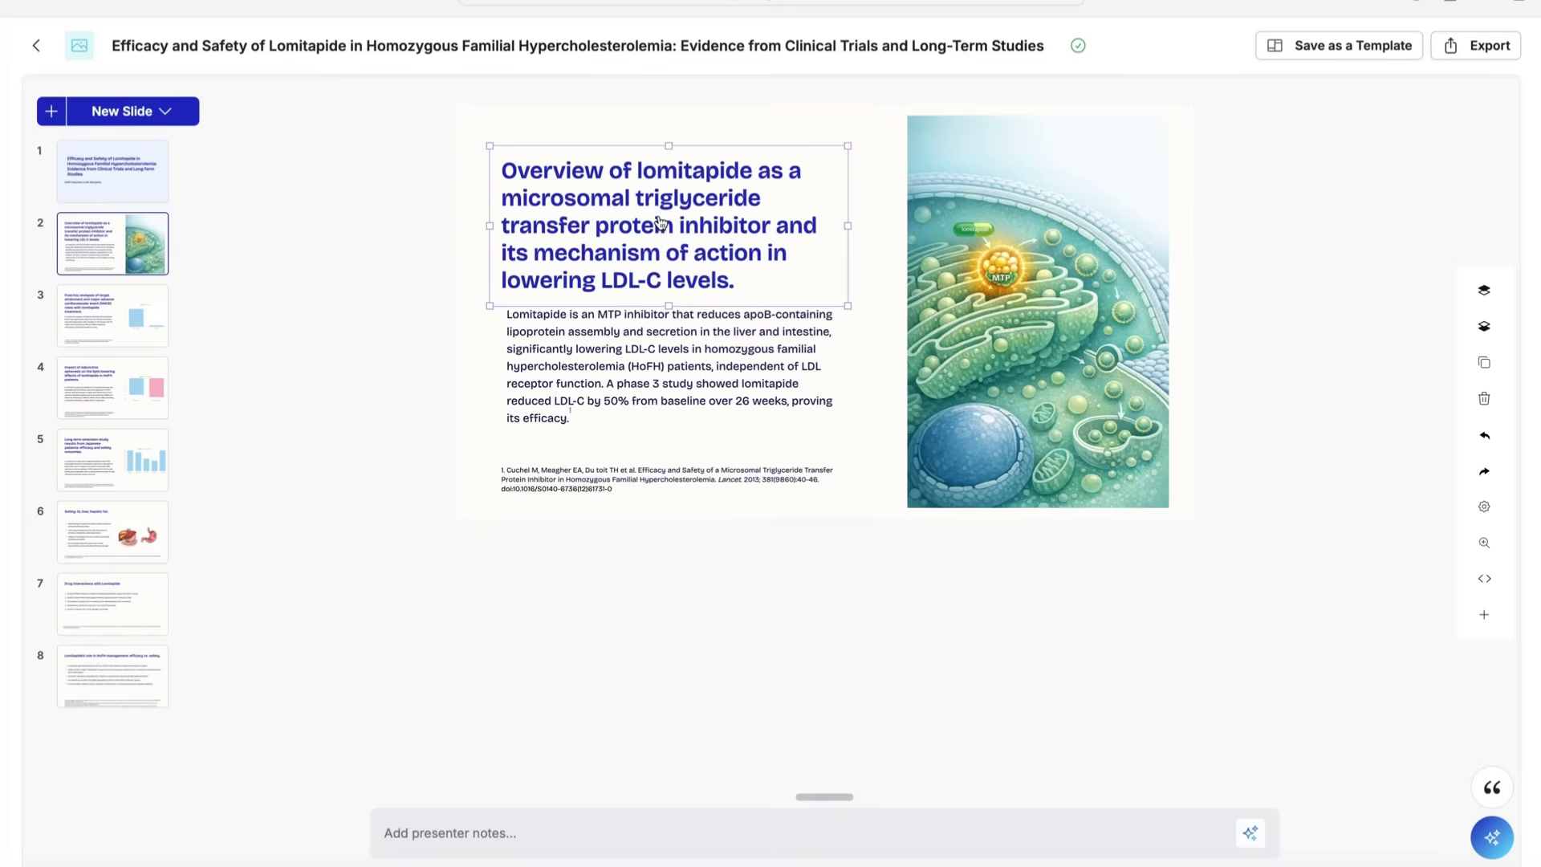
{"action": "left_click_drag", "start_coordinate": [658, 201], "coordinate": [664, 210]}
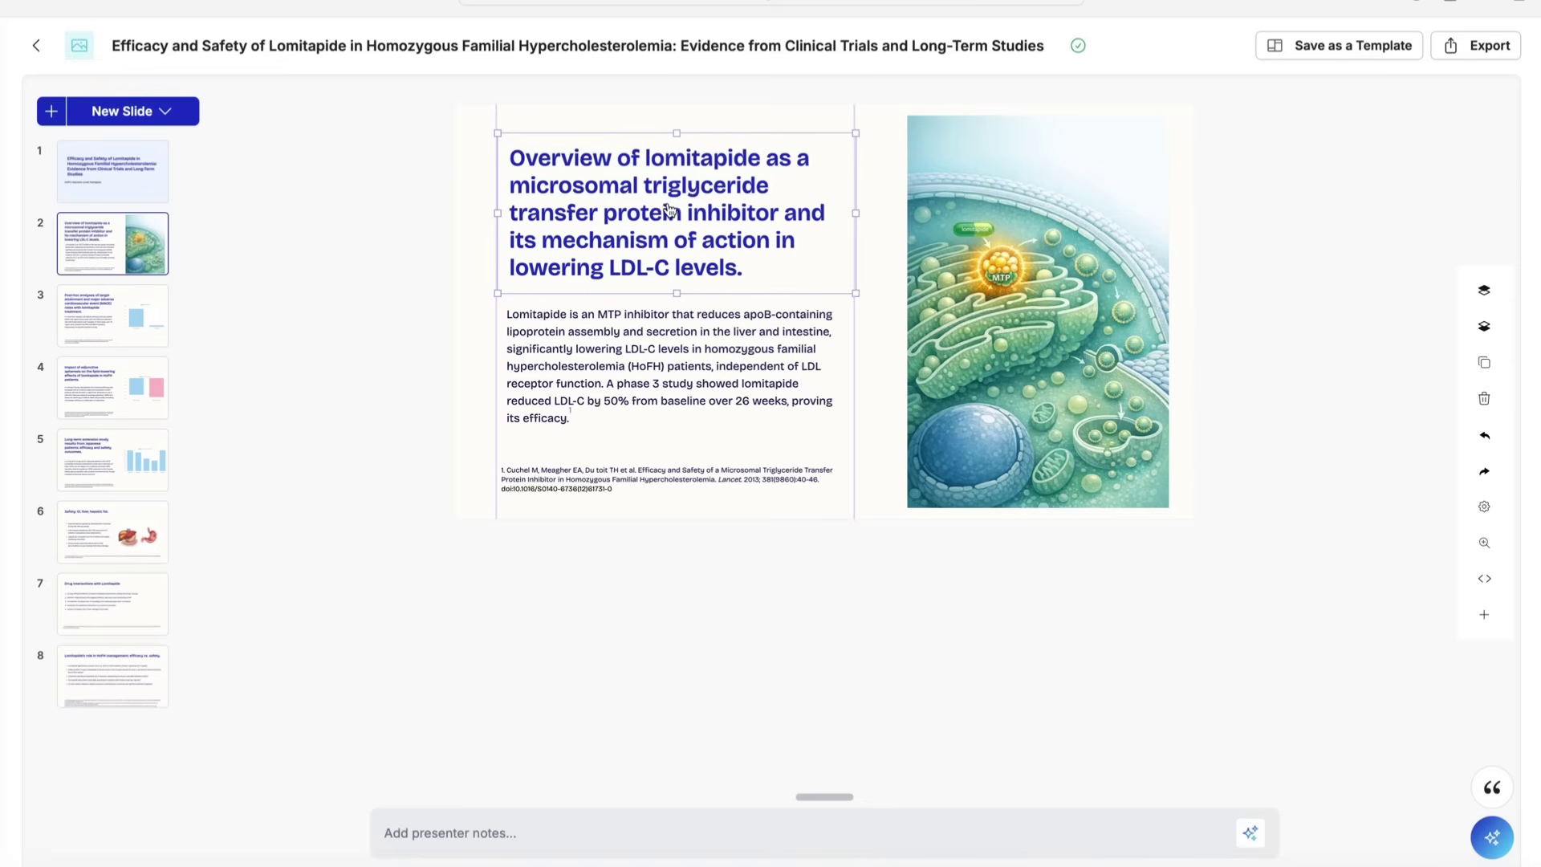
{"action": "left_click", "coordinate": [688, 383]}
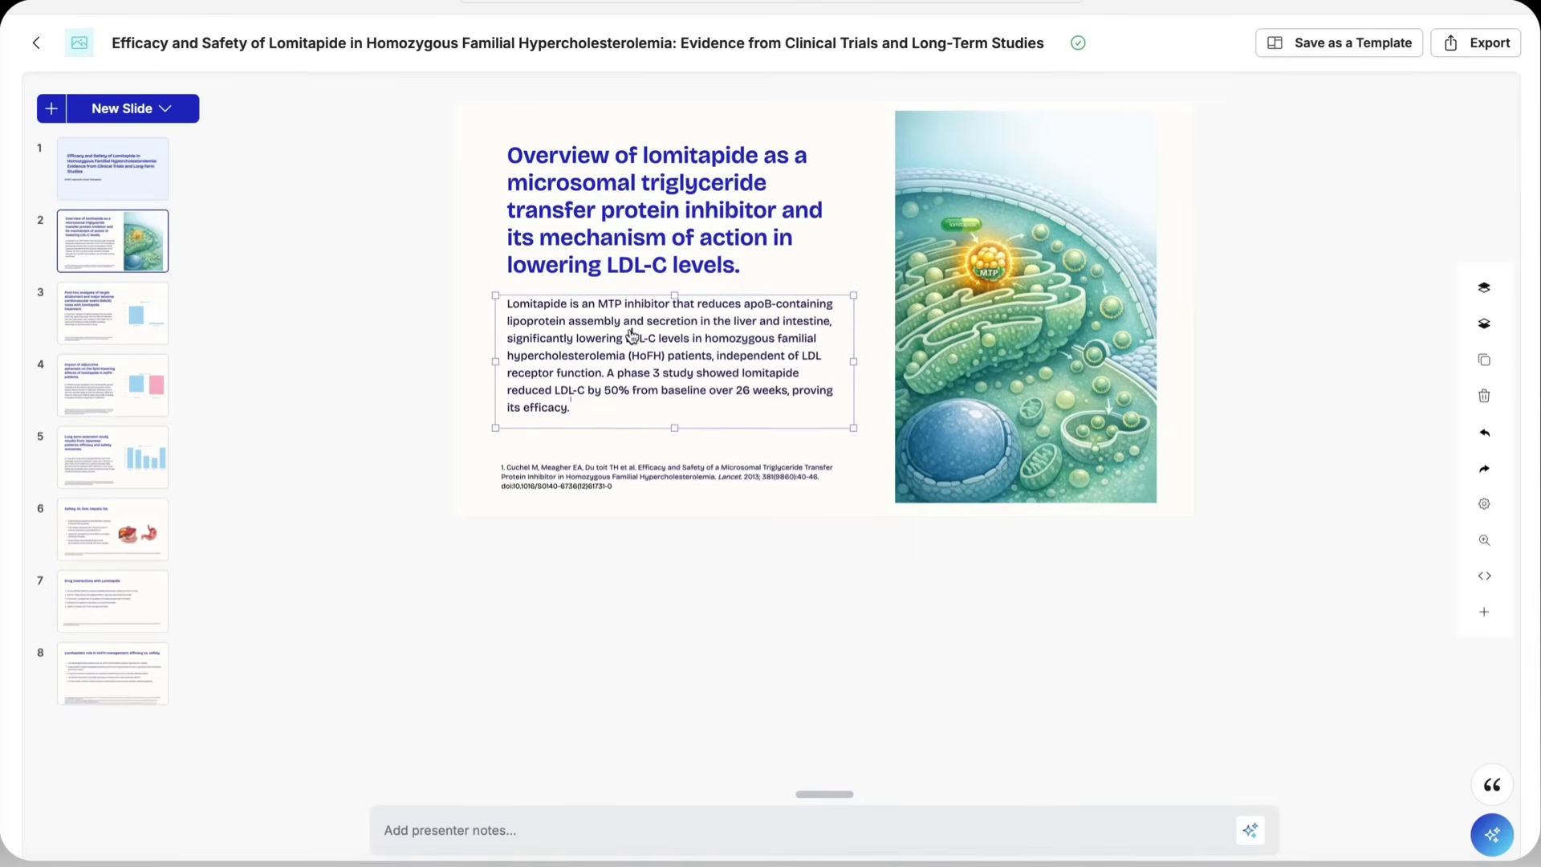
{"action": "left_click", "coordinate": [634, 337]}
{"action": "left_click", "coordinate": [811, 434]}
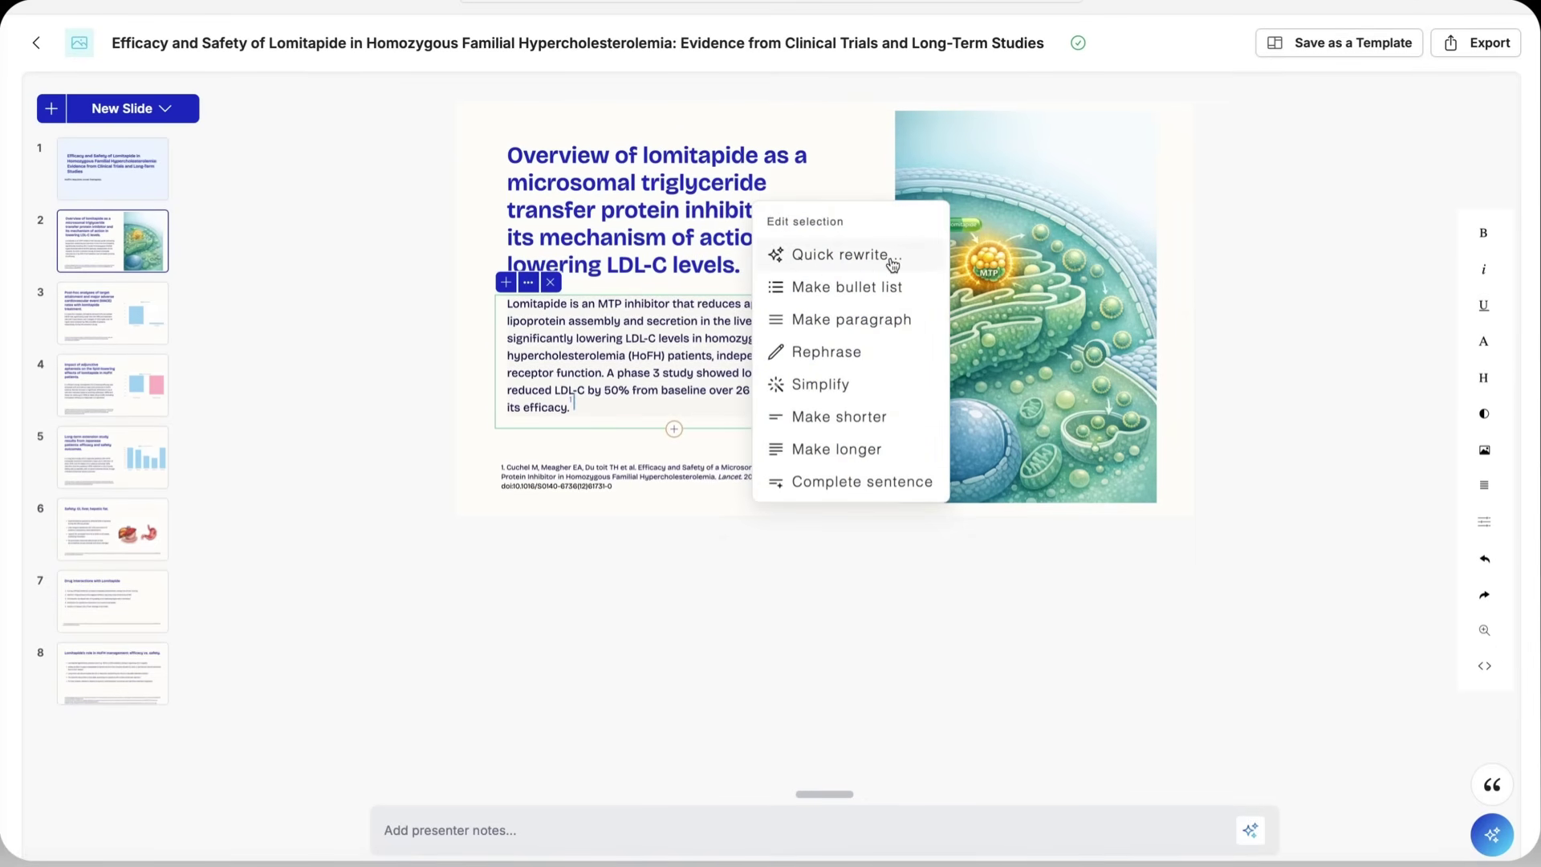
{"action": "left_click", "coordinate": [880, 328]}
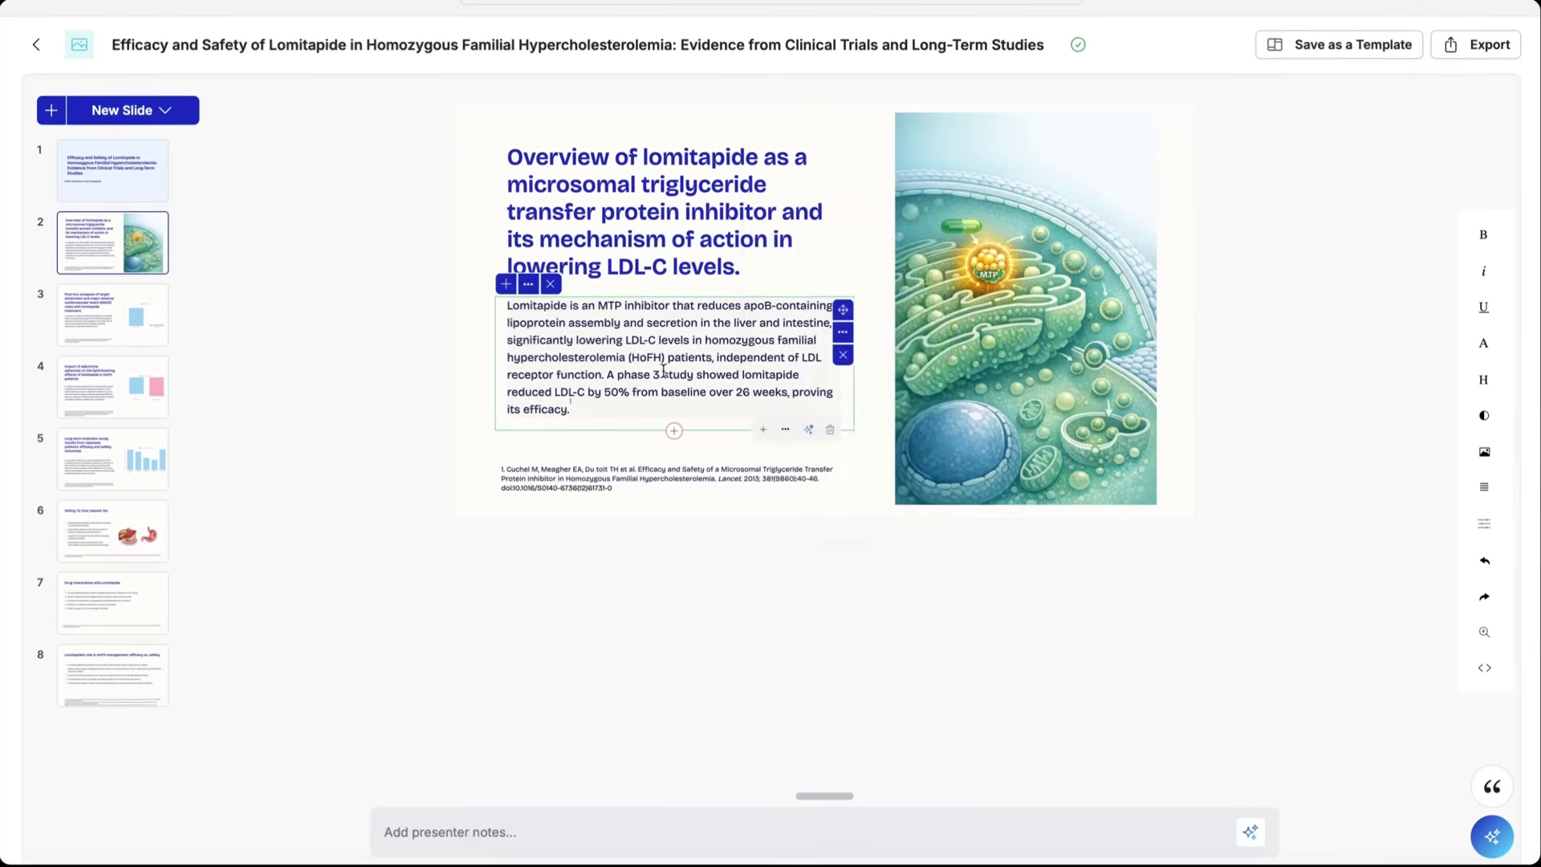
{"action": "left_click", "coordinate": [663, 376]}
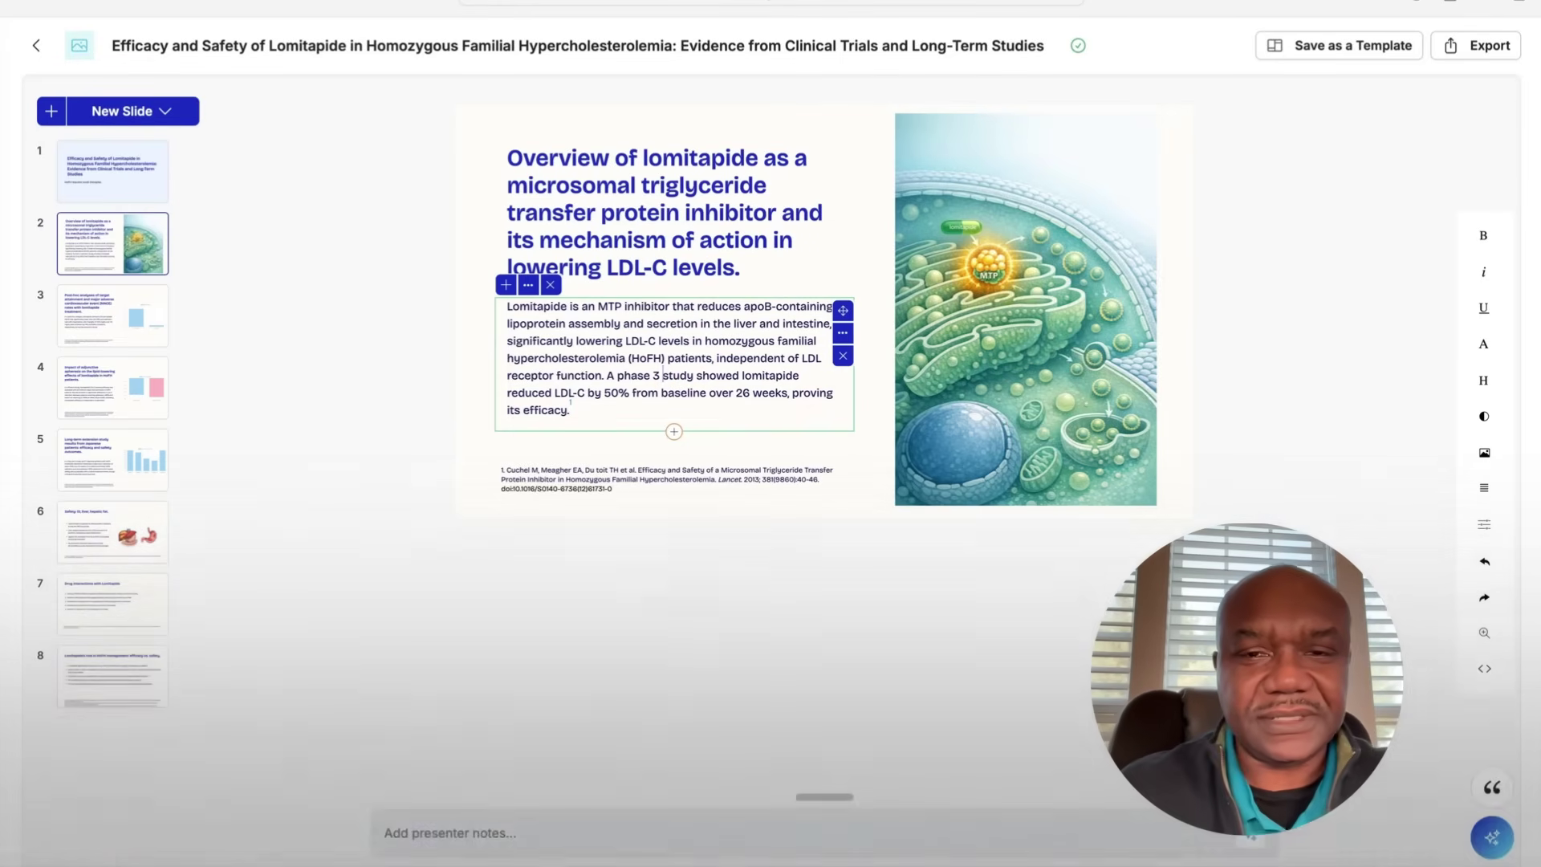
Step: Give the text row a teal background through Row Settings
{"action": "left_click", "coordinate": [528, 285]}
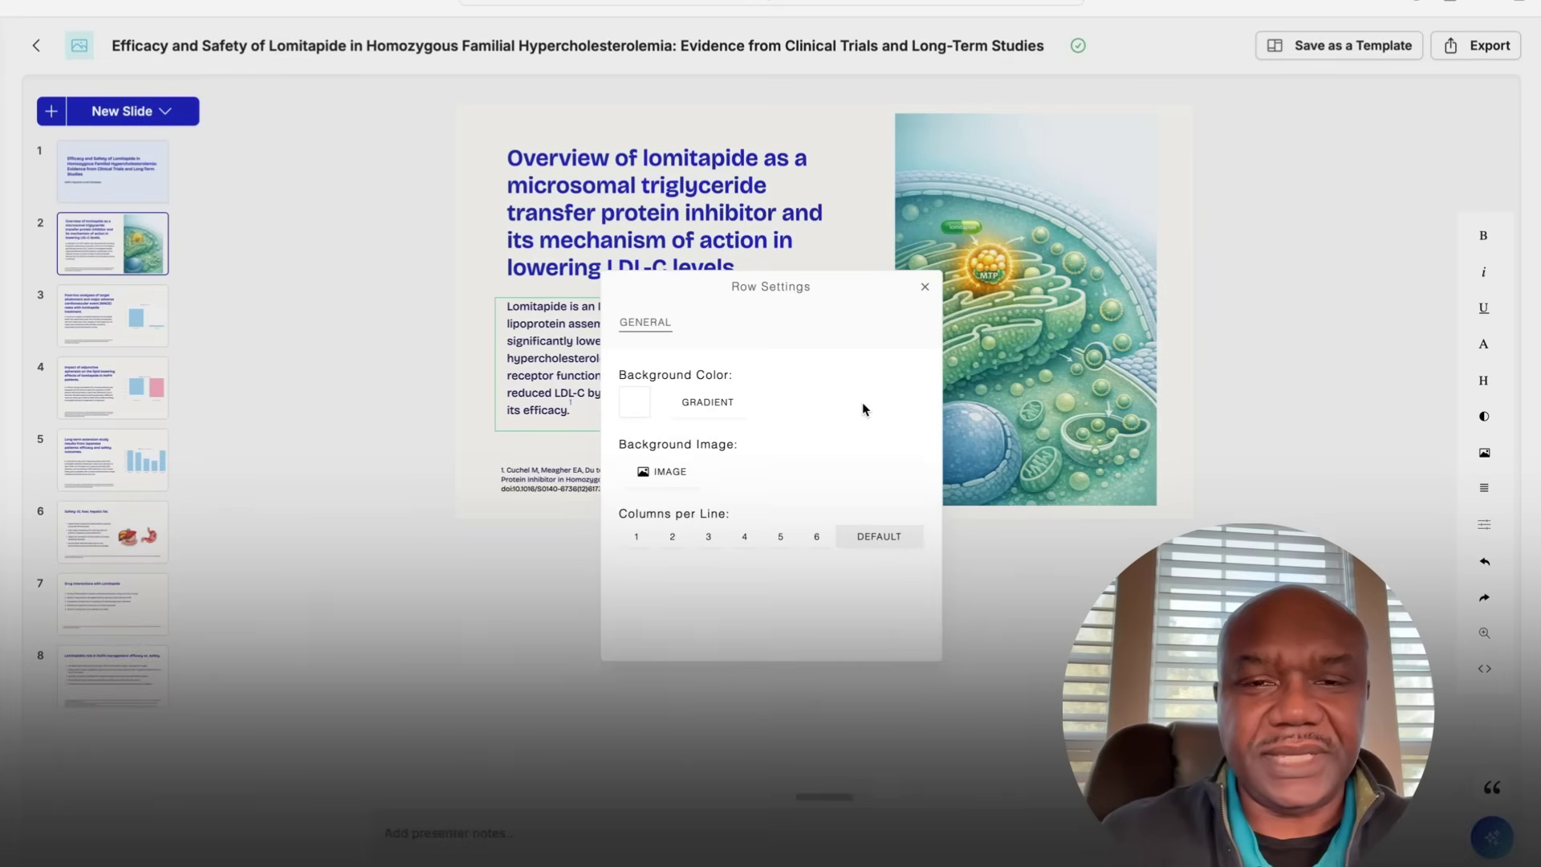
{"action": "left_click", "coordinate": [651, 414]}
{"action": "left_click", "coordinate": [760, 296]}
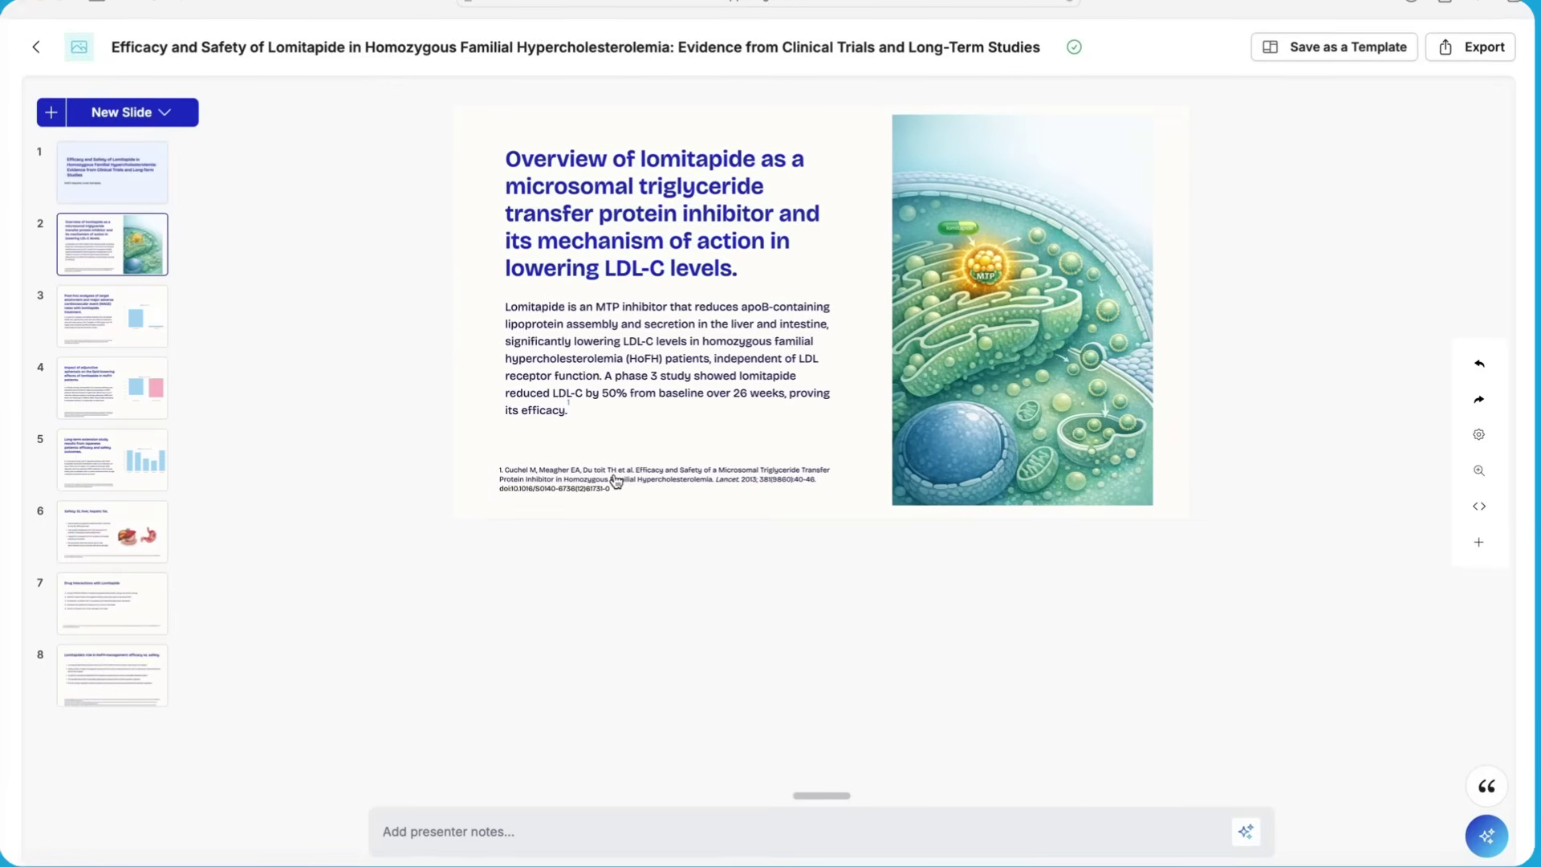
Step: Move the Long-term extension study slide above slide 4
{"action": "left_click", "coordinate": [616, 480]}
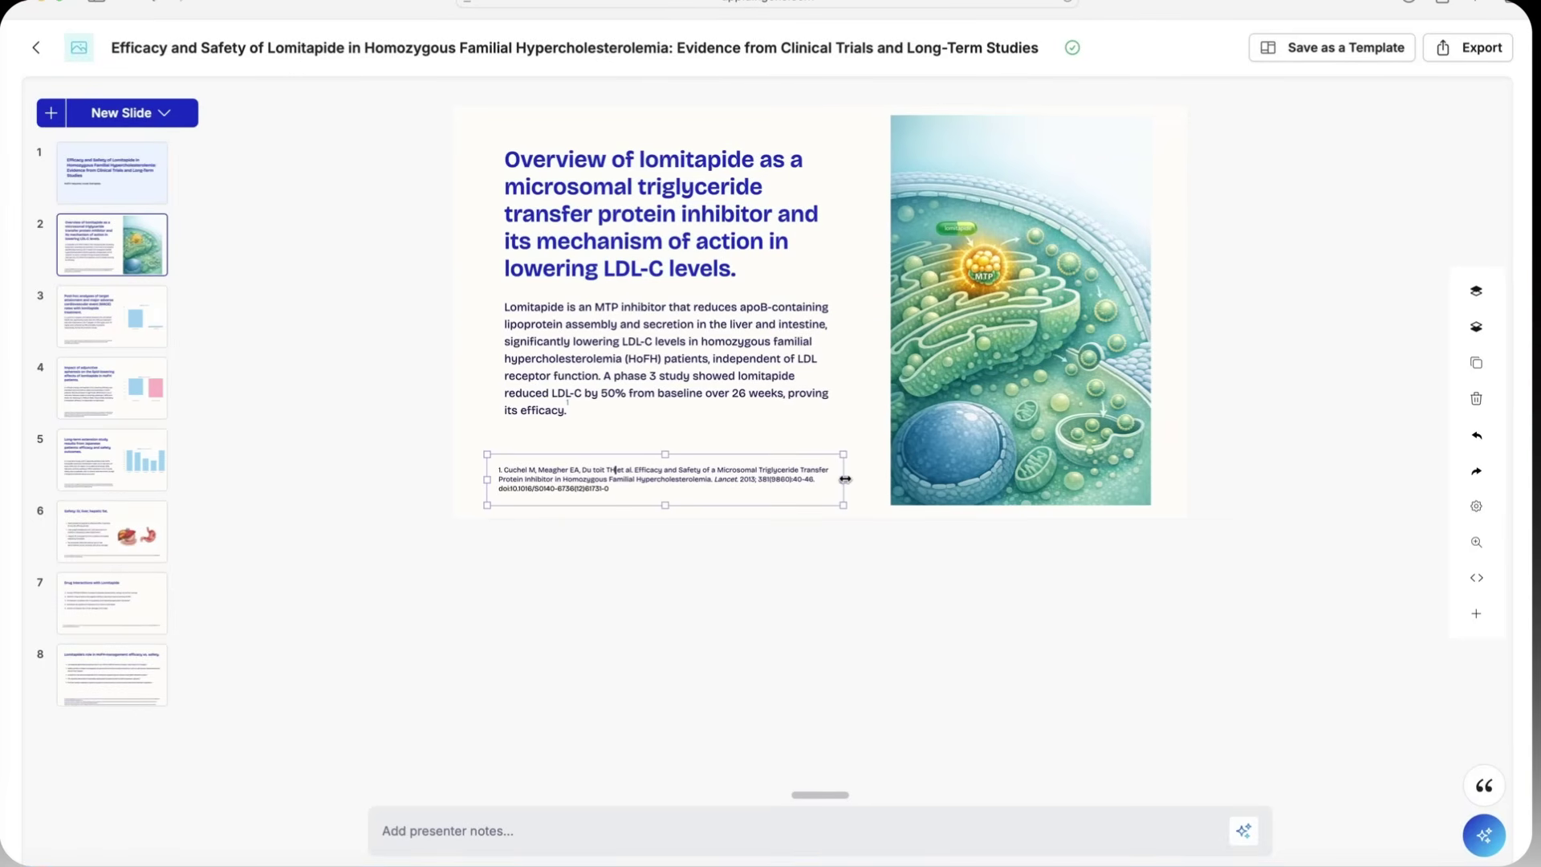
{"action": "left_click", "coordinate": [112, 460]}
{"action": "mouse_move", "coordinate": [105, 470]}
{"action": "left_mouse_down"}
{"action": "mouse_move", "coordinate": [104, 410]}
{"action": "mouse_move", "coordinate": [104, 479]}
{"action": "left_mouse_up"}
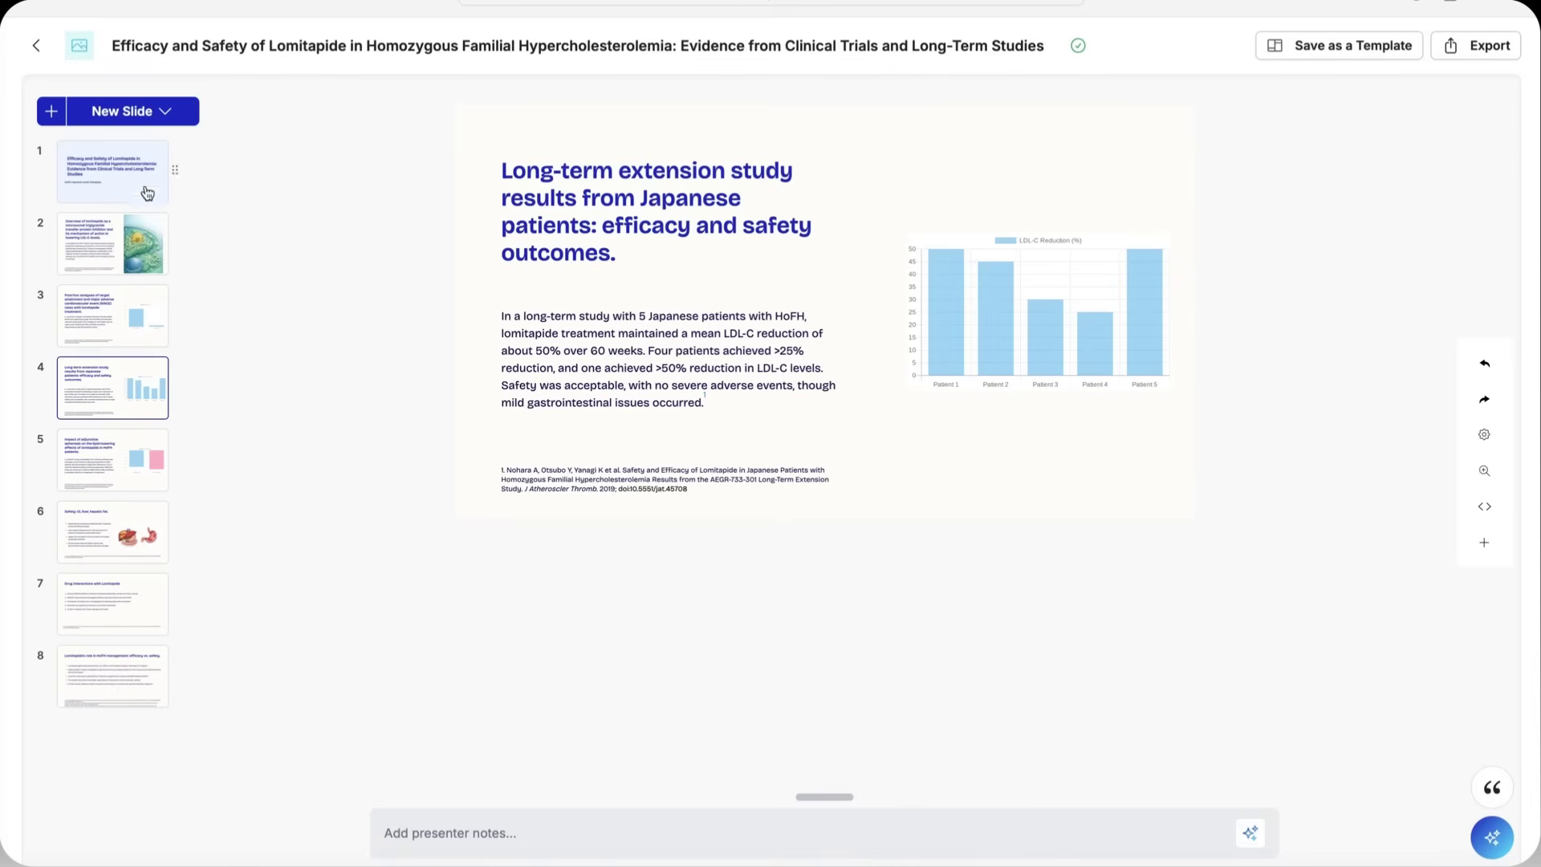
Step: Generate a new AI slide from the request 'Add a table of the drug interactions to know'
{"action": "left_click", "coordinate": [152, 119]}
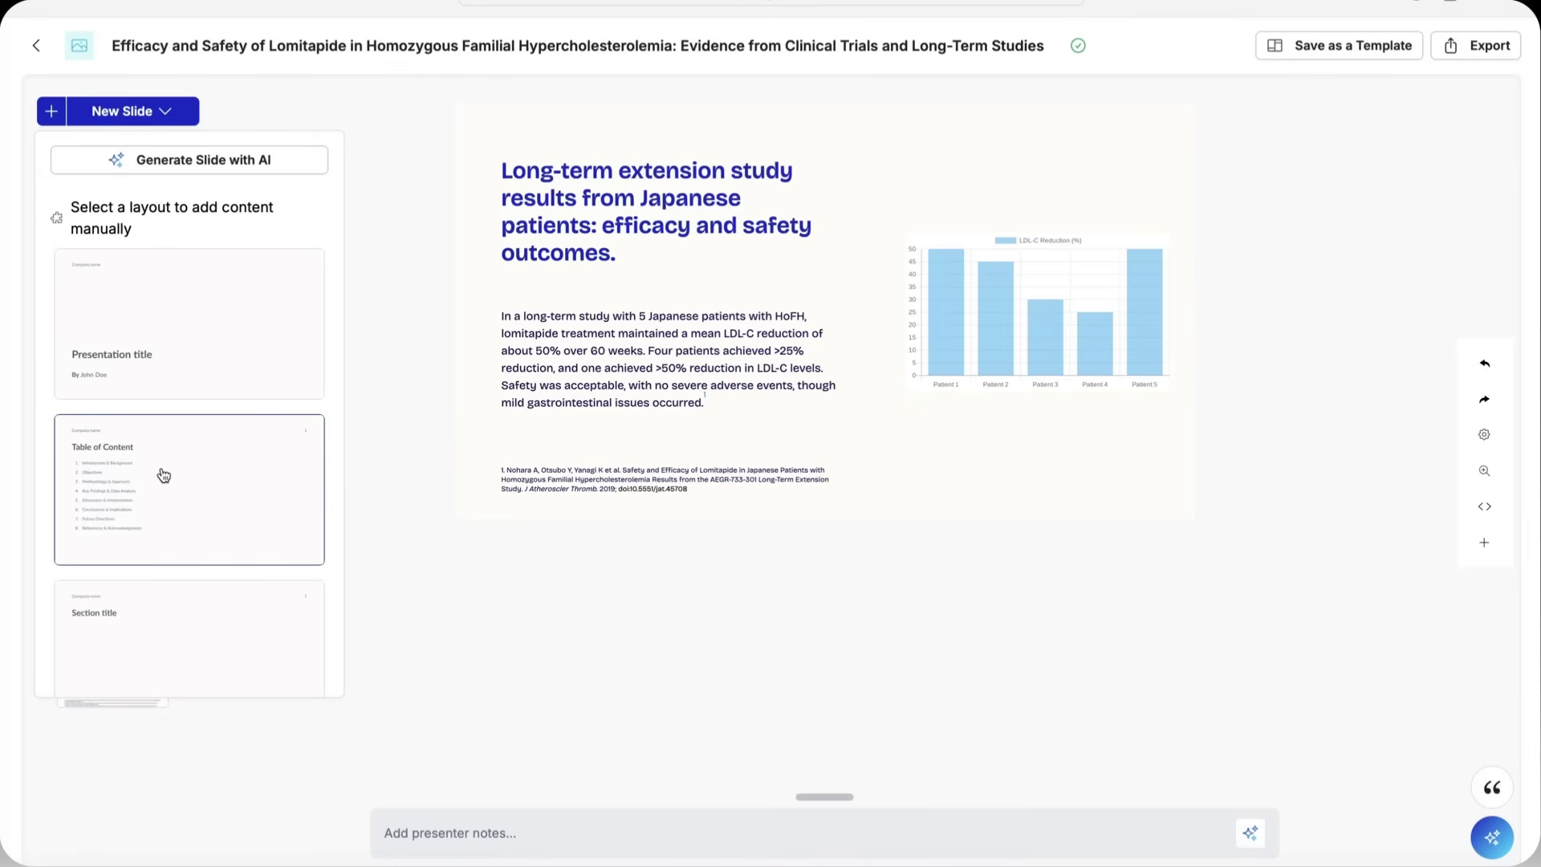
{"action": "left_click", "coordinate": [191, 172]}
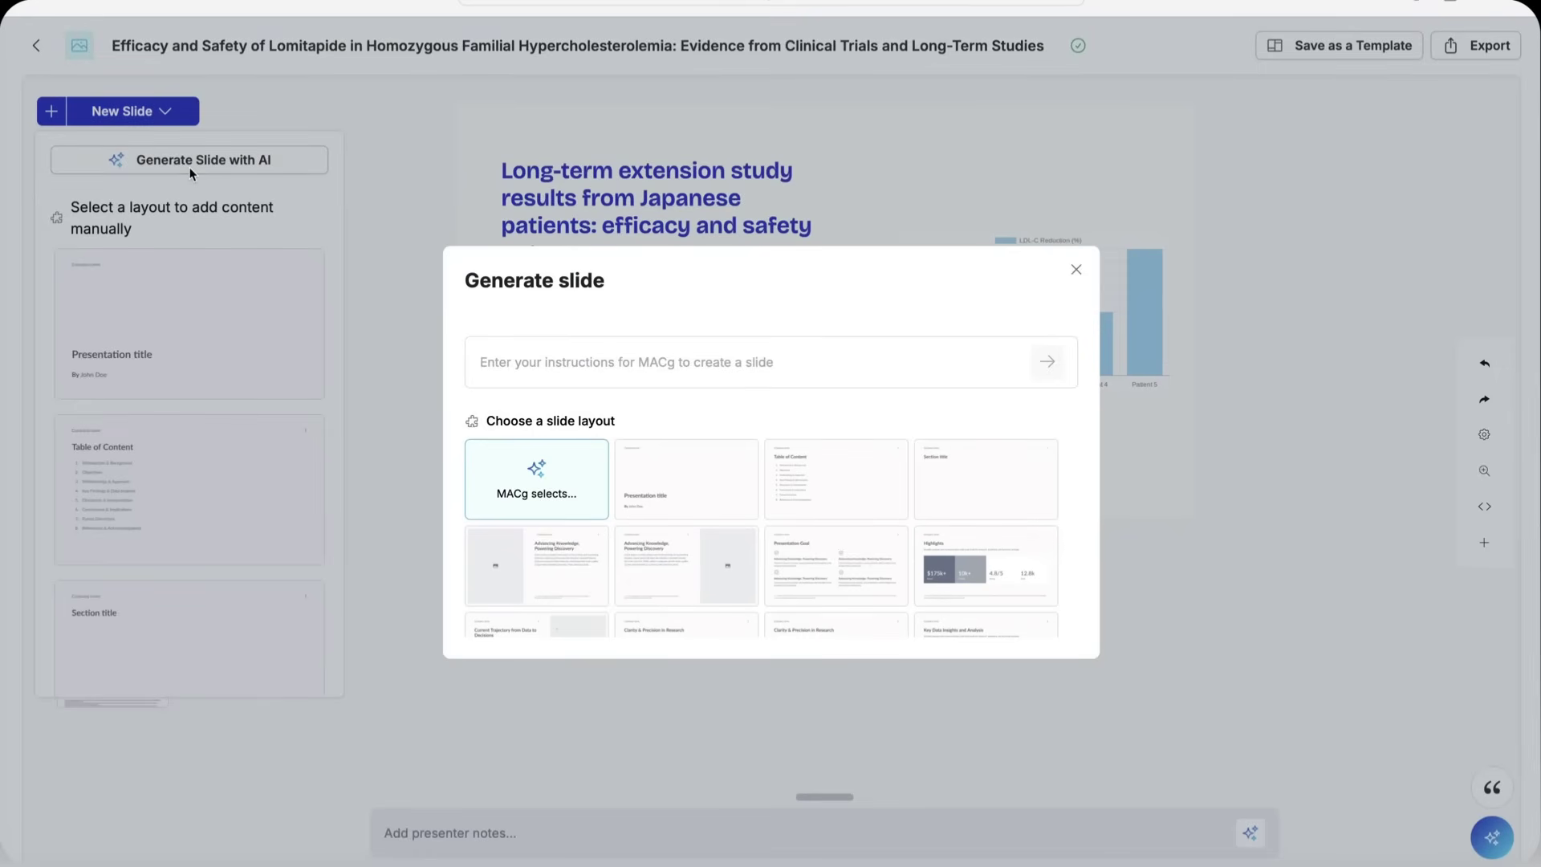
{"action": "left_click", "coordinate": [497, 364]}
{"action": "type", "text": "Add a table of the drug interactions to know"}
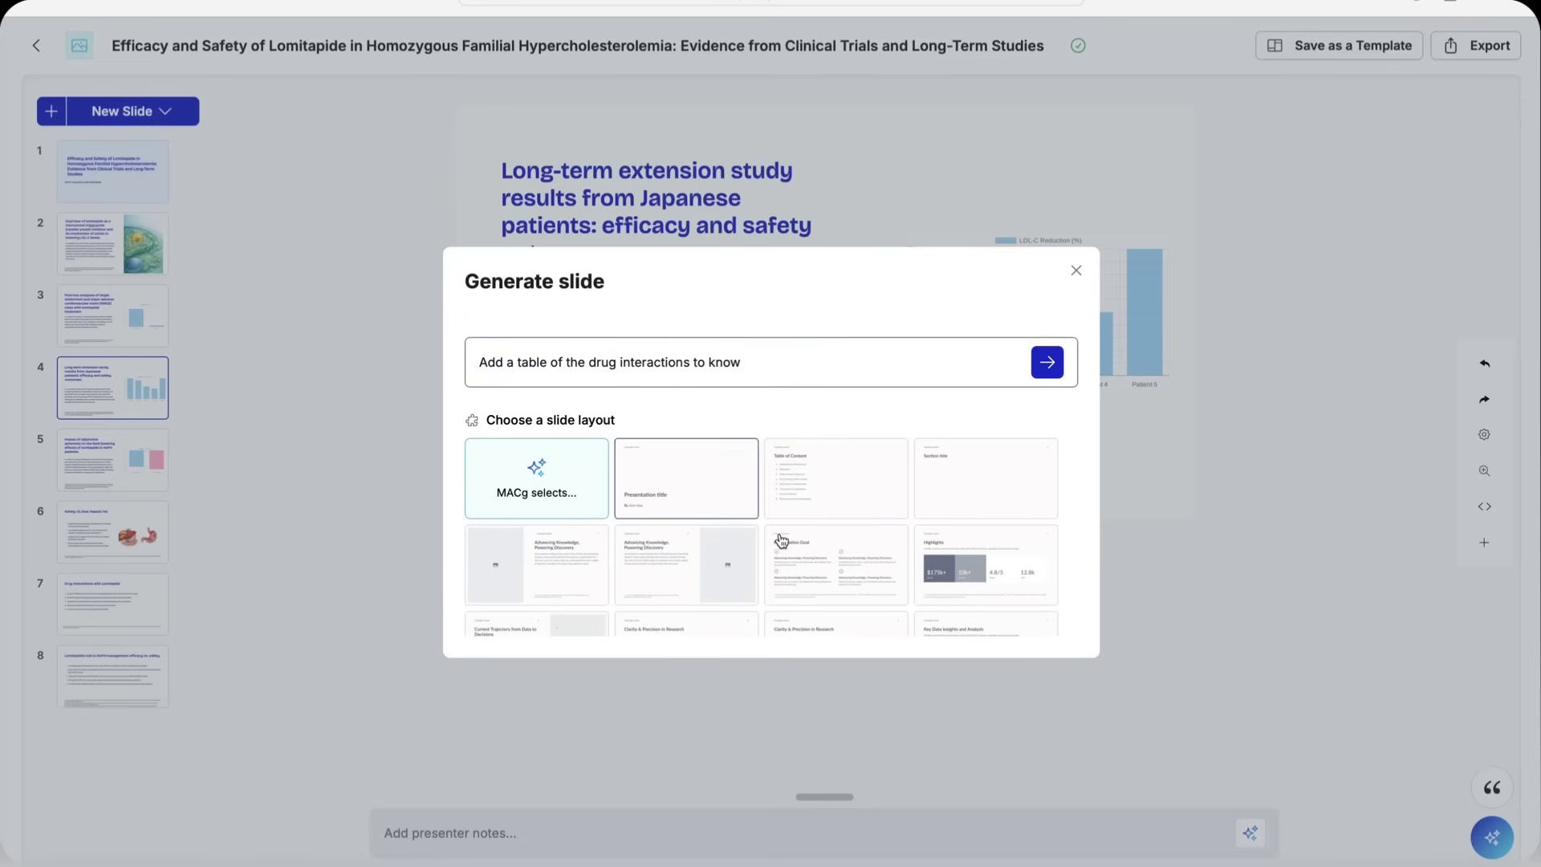
{"action": "scroll", "coordinate": [799, 526], "scroll_direction": "down", "scroll_amount": 1}
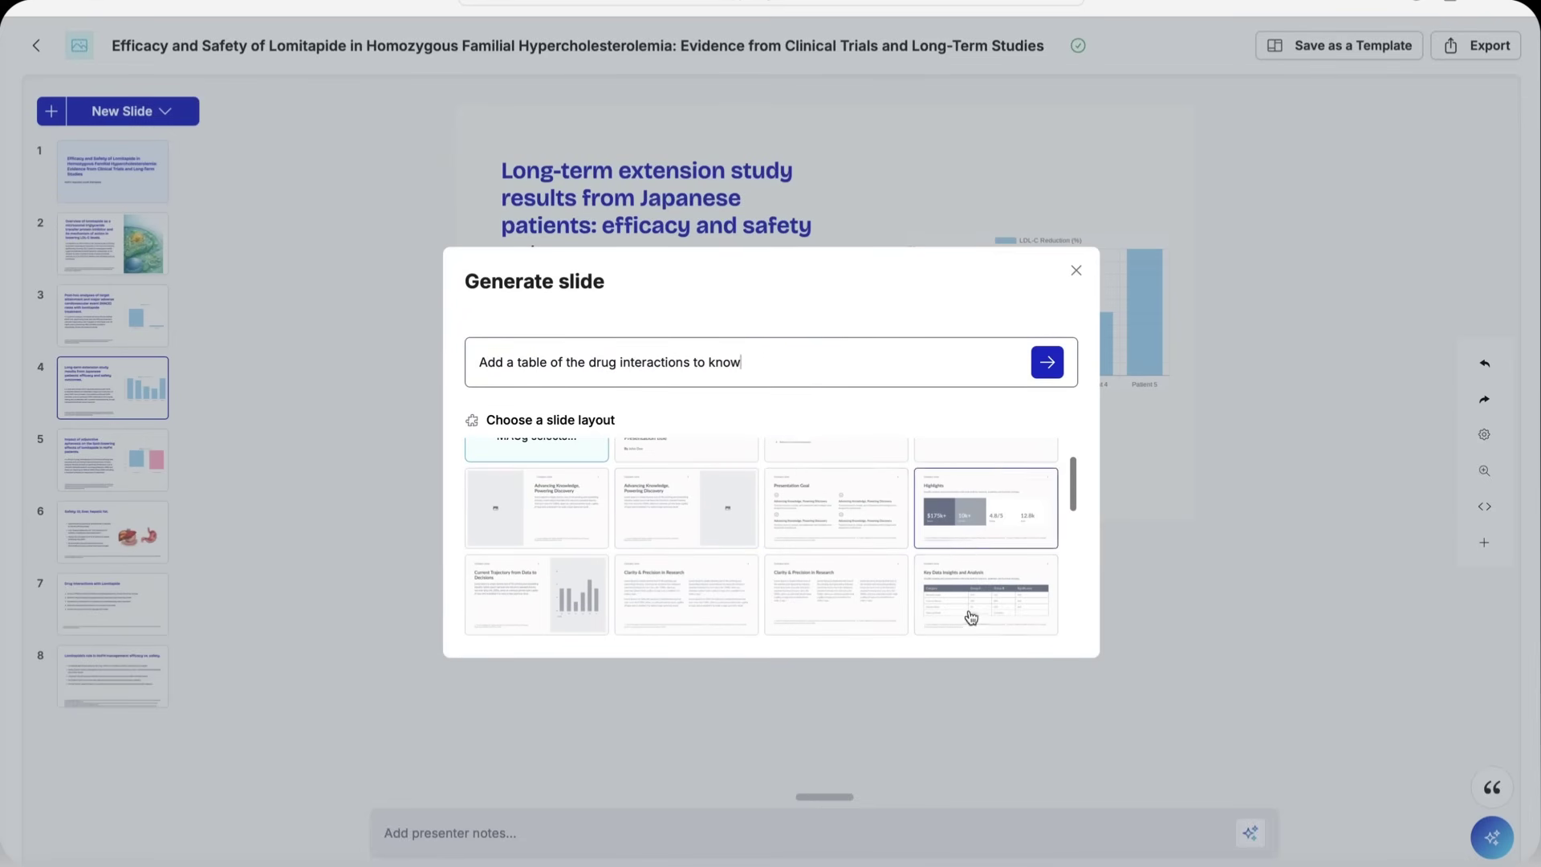
{"action": "scroll", "coordinate": [827, 494], "scroll_direction": "up", "scroll_amount": 1}
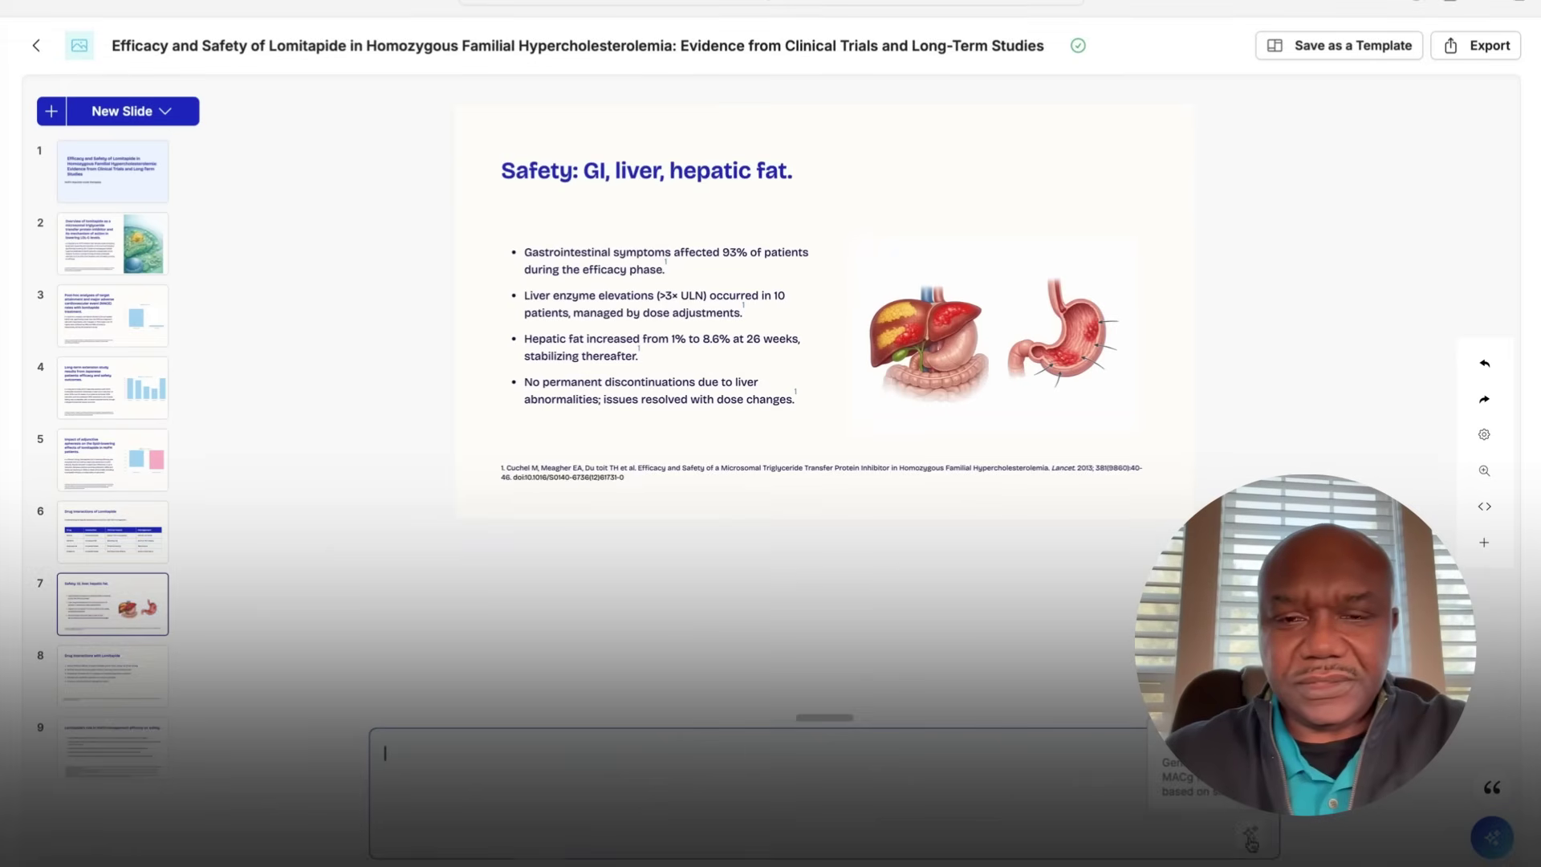
Step: Request AI speaker notes for the Safety: GI, liver, hepatic fat slide with 'create notes for this slide'
{"action": "left_click", "coordinate": [1250, 839]}
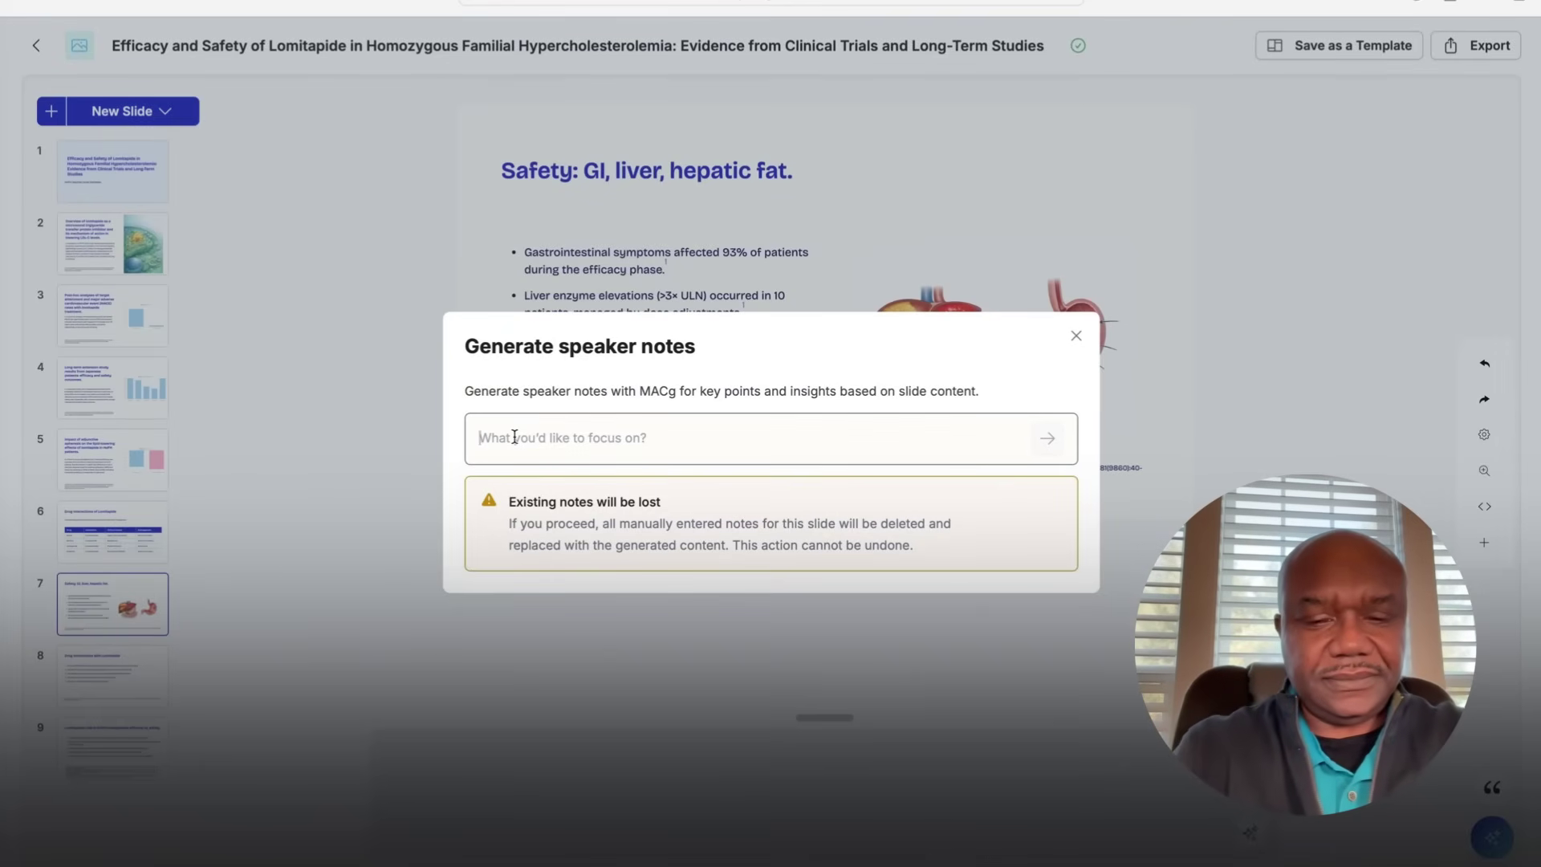
{"action": "type", "text": "create"}
{"action": "type", "text": "notes for this slide"}
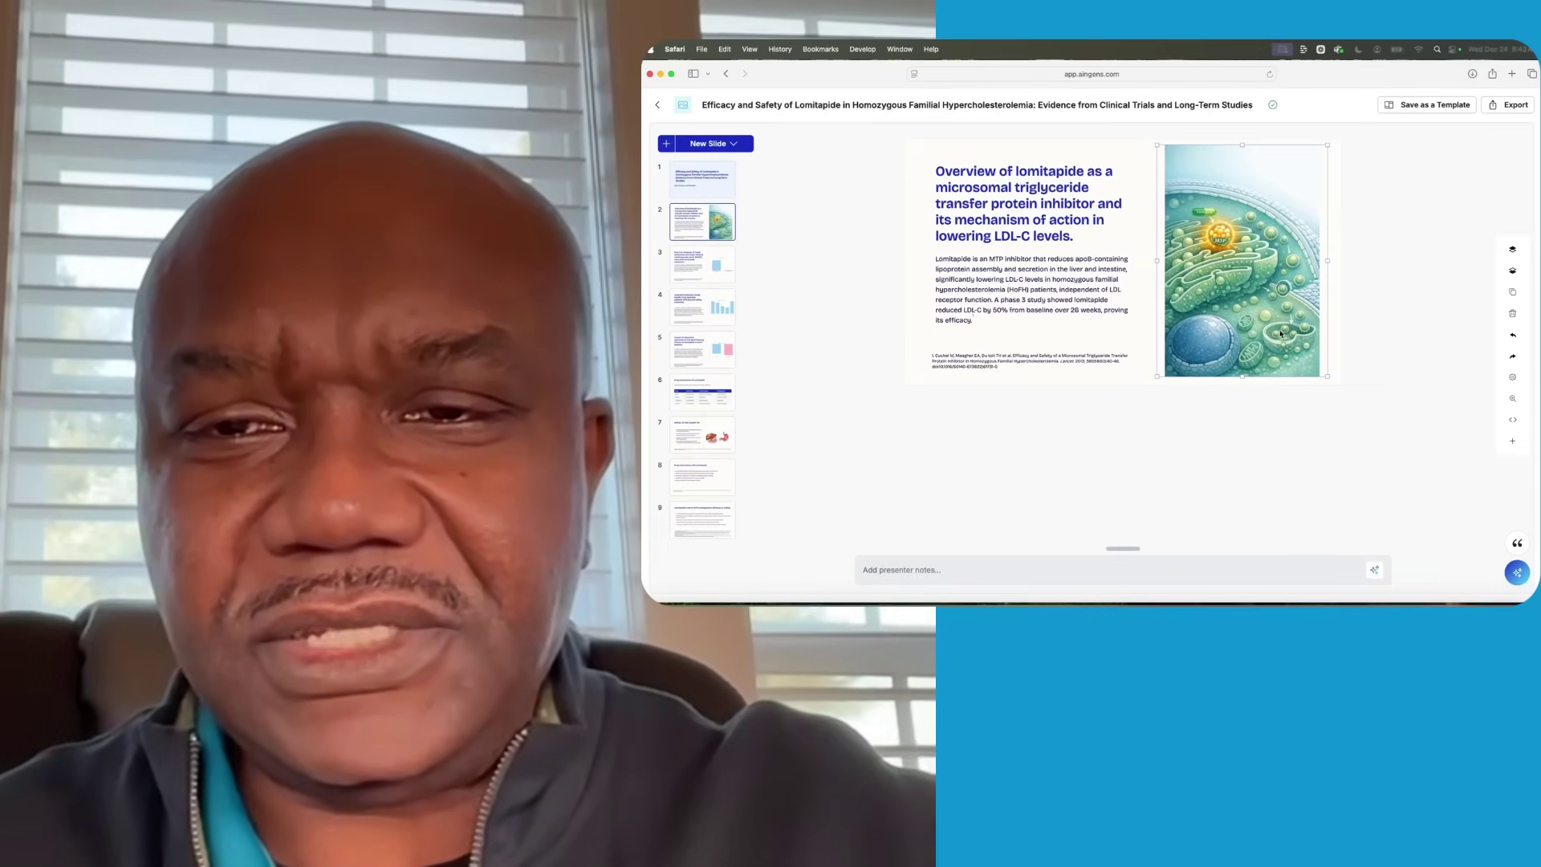
Step: Ask the AI to redraw the extension-study bar chart as a line chart
{"action": "left_click", "coordinate": [1281, 334]}
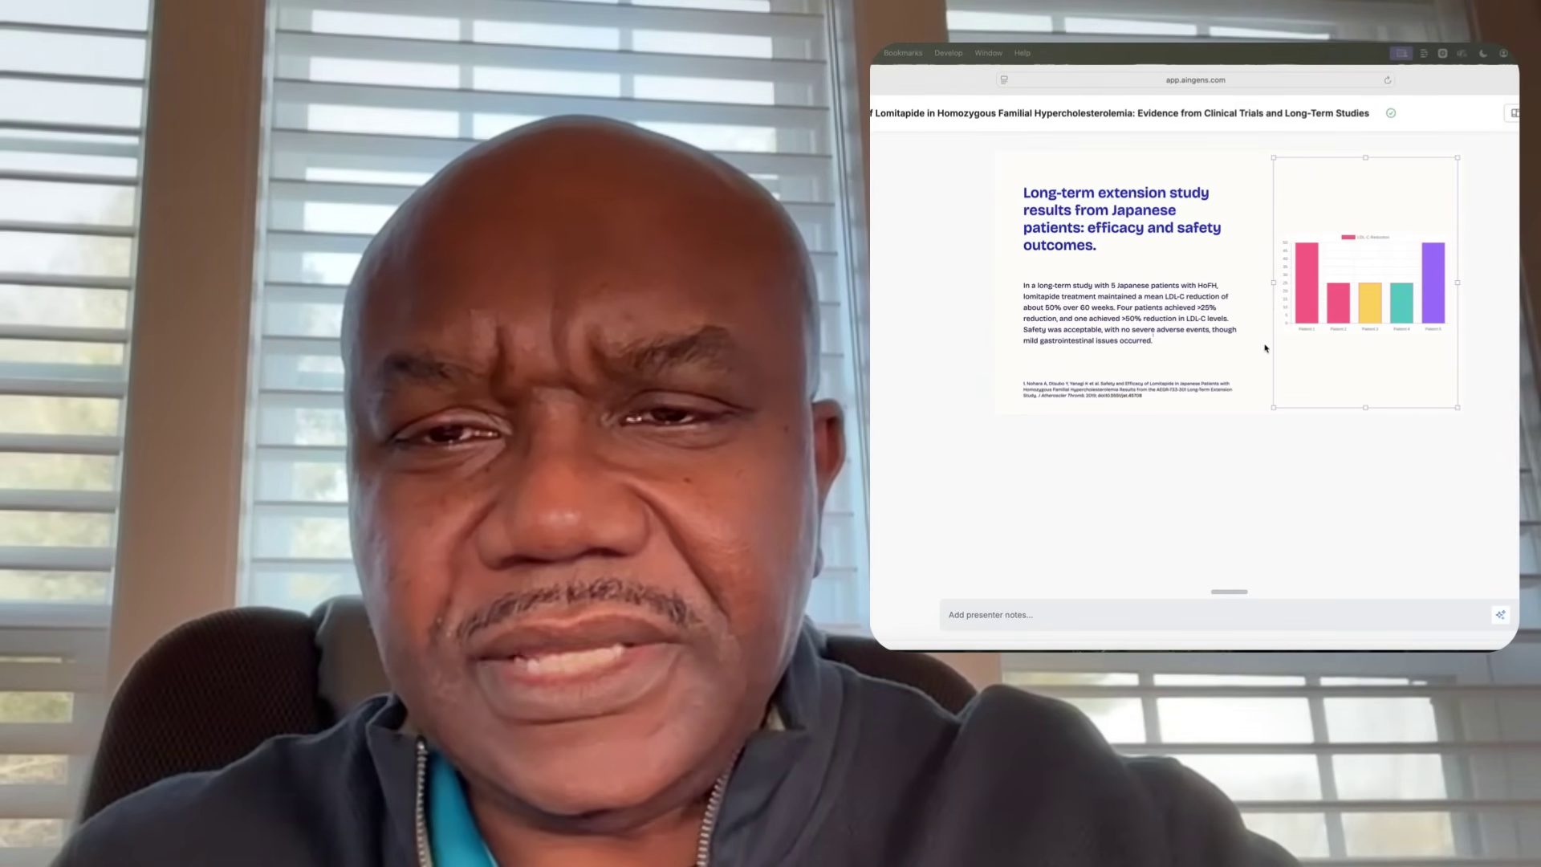
{"action": "left_click", "coordinate": [1365, 377]}
{"action": "left_click", "coordinate": [1435, 411]}
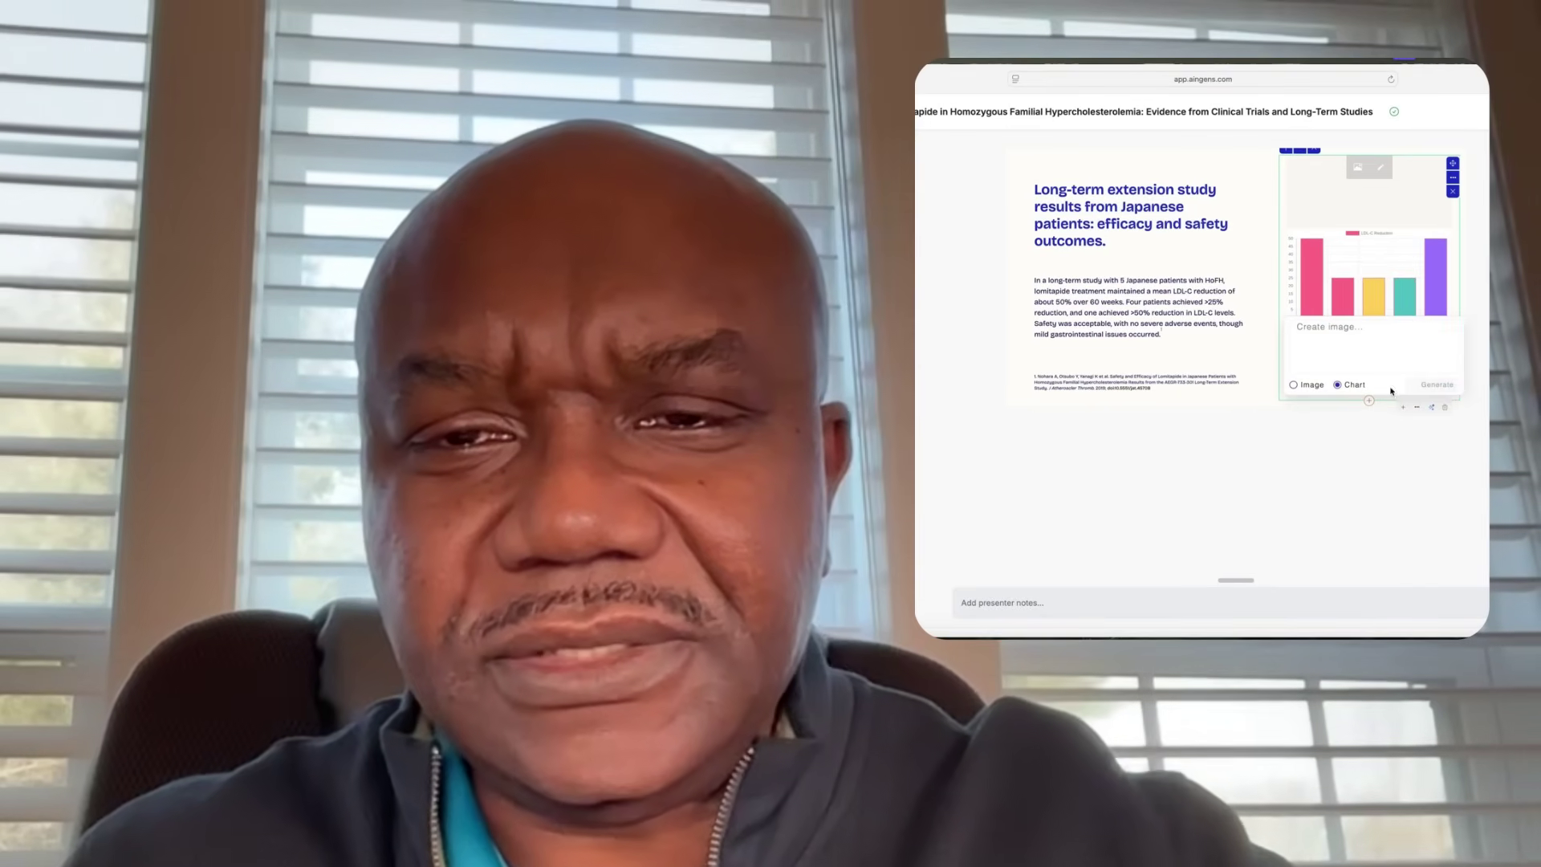
{"action": "type", "text": "Use a line chart instead"}
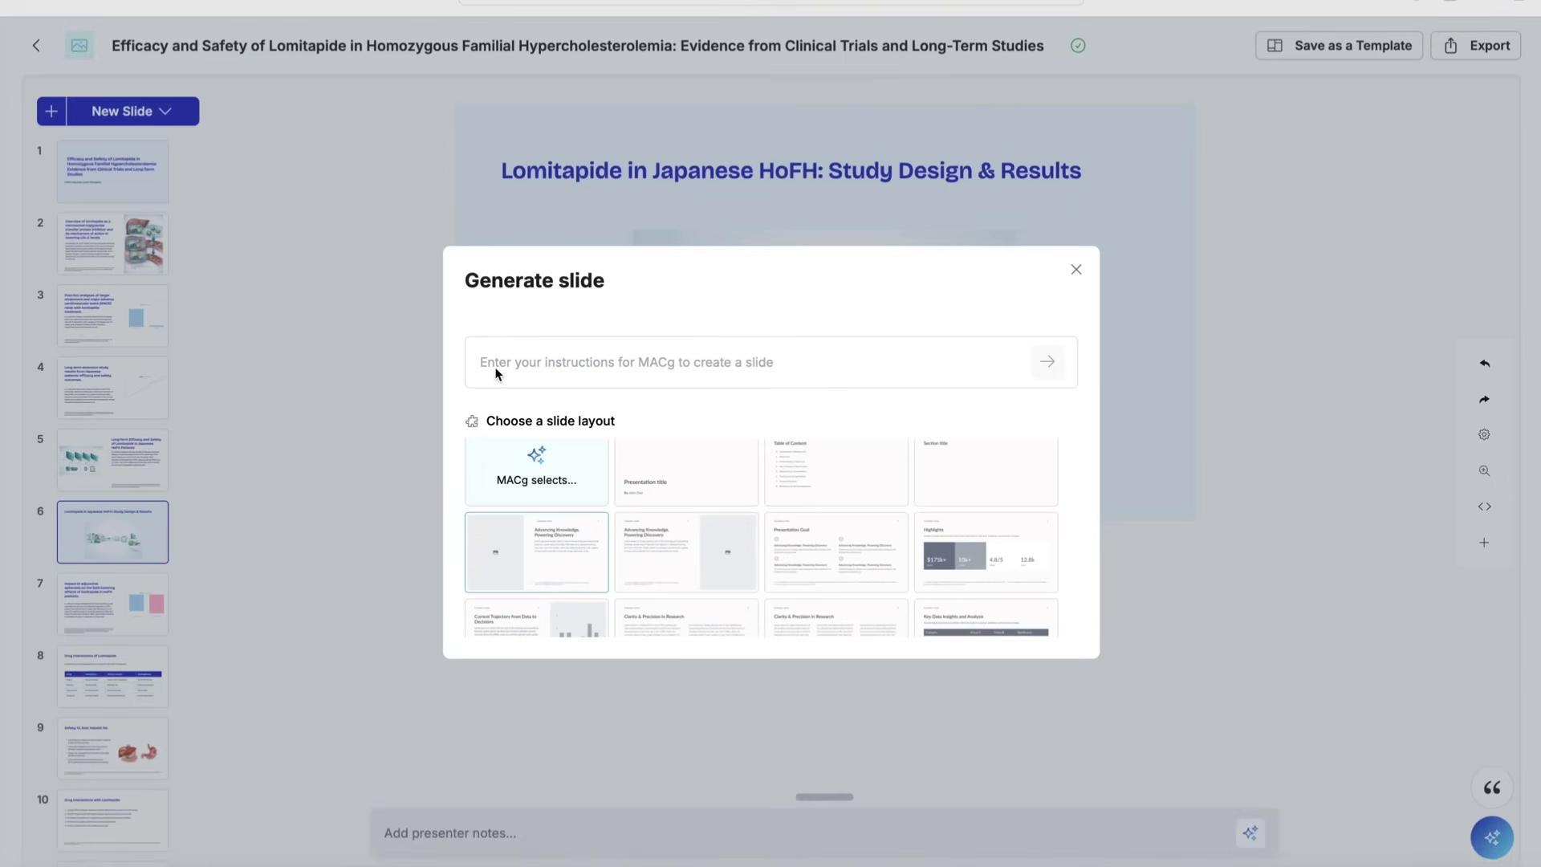
Step: Generate a new AI slide from the pasted study citation on long-term lomitapide in Japanese HoFH patients
{"action": "left_click", "coordinate": [498, 361]}
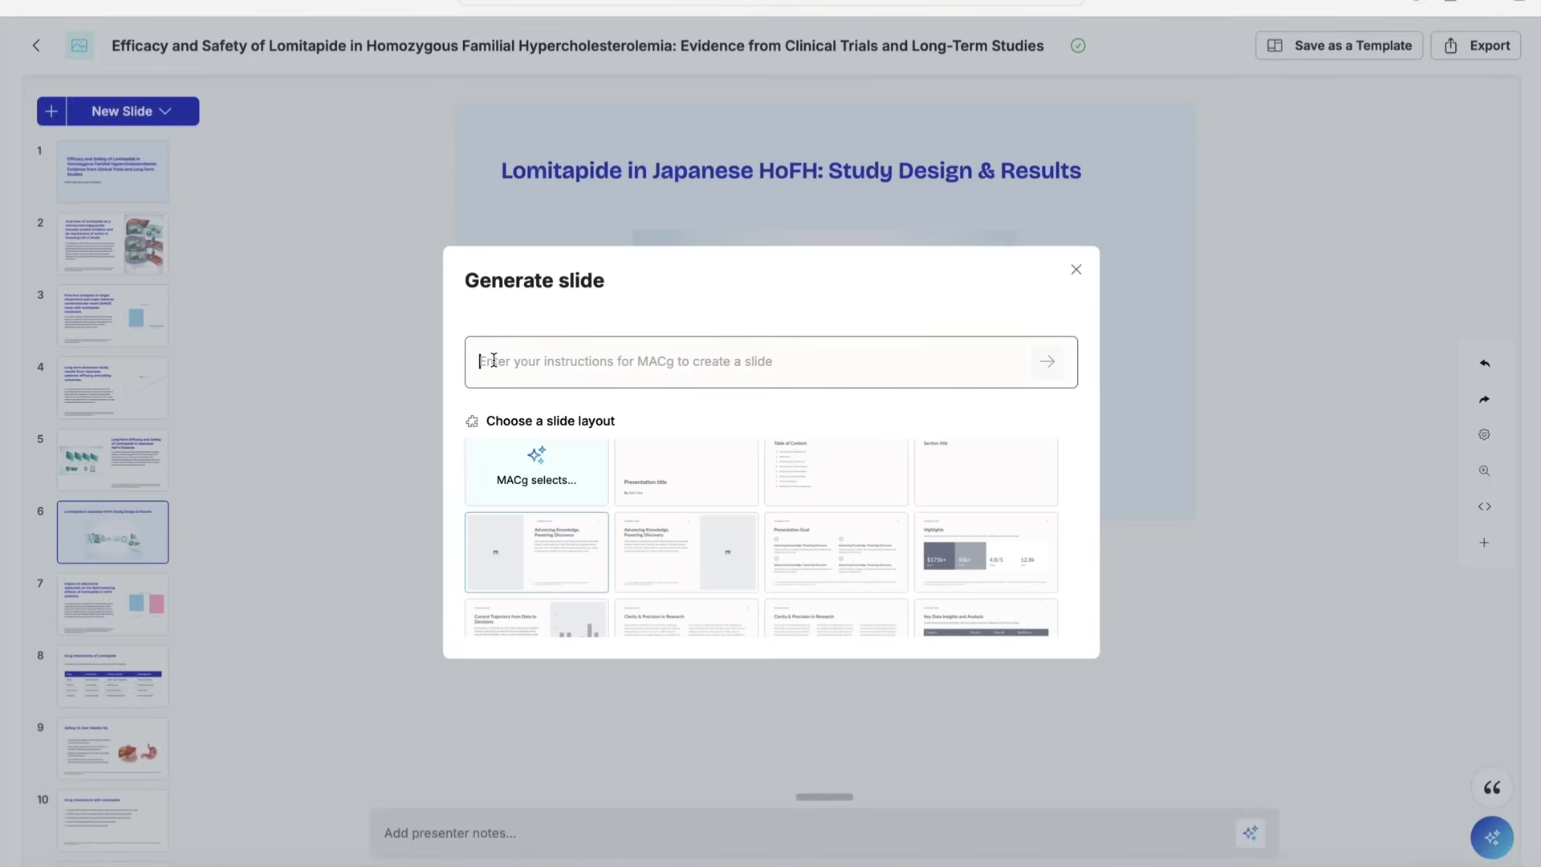
{"action": "type", "text": "Otsubo Y, Yanagi K et al. Safety and Efficacy of Lomitapide in Japanese Patients with Homozygous Familial Hypercholesterolemia Results from the AEGR-733-301 Long-Term Extension Study. J Atheroscler Thromb. 2019; doi:10.5551/jat.45708"}
{"action": "left_click", "coordinate": [1049, 357]}
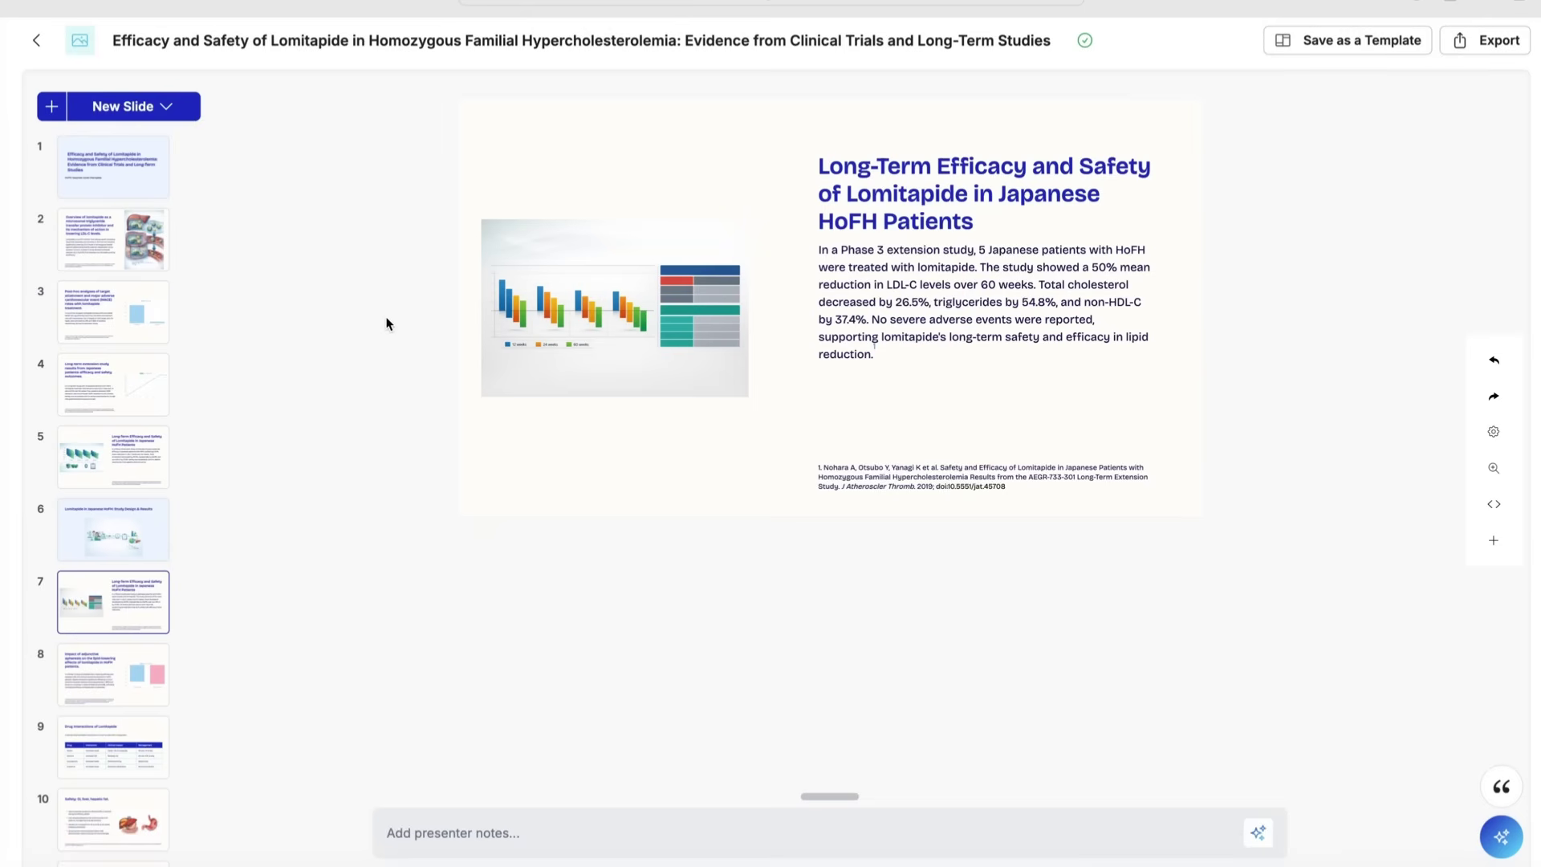
Step: Bring up the Export as settings for the Lomitapide HoFH deck, with PDF as the format
{"action": "left_click", "coordinate": [1491, 53]}
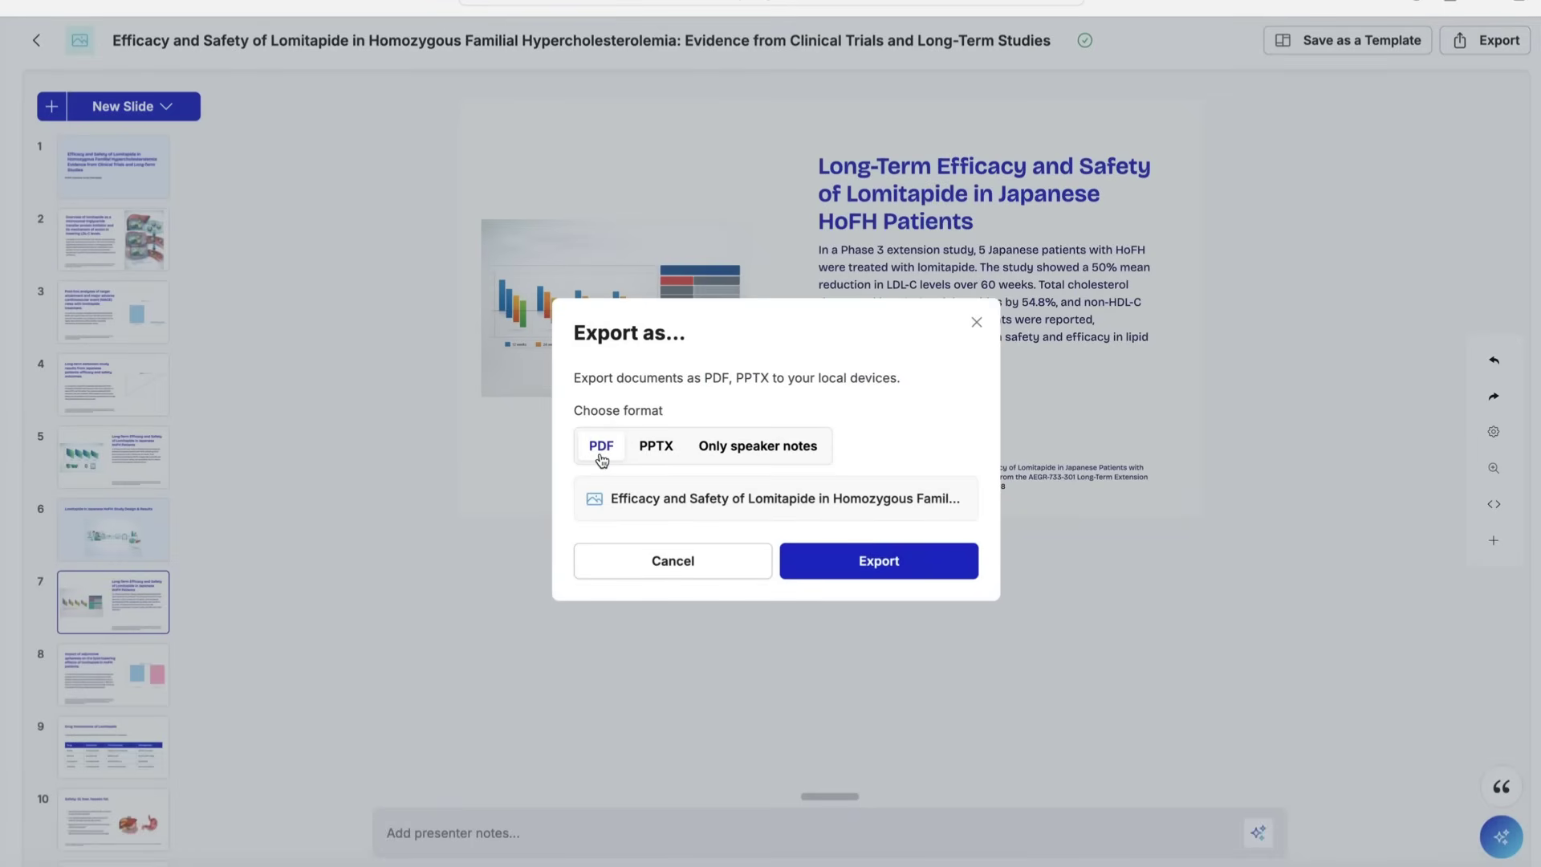